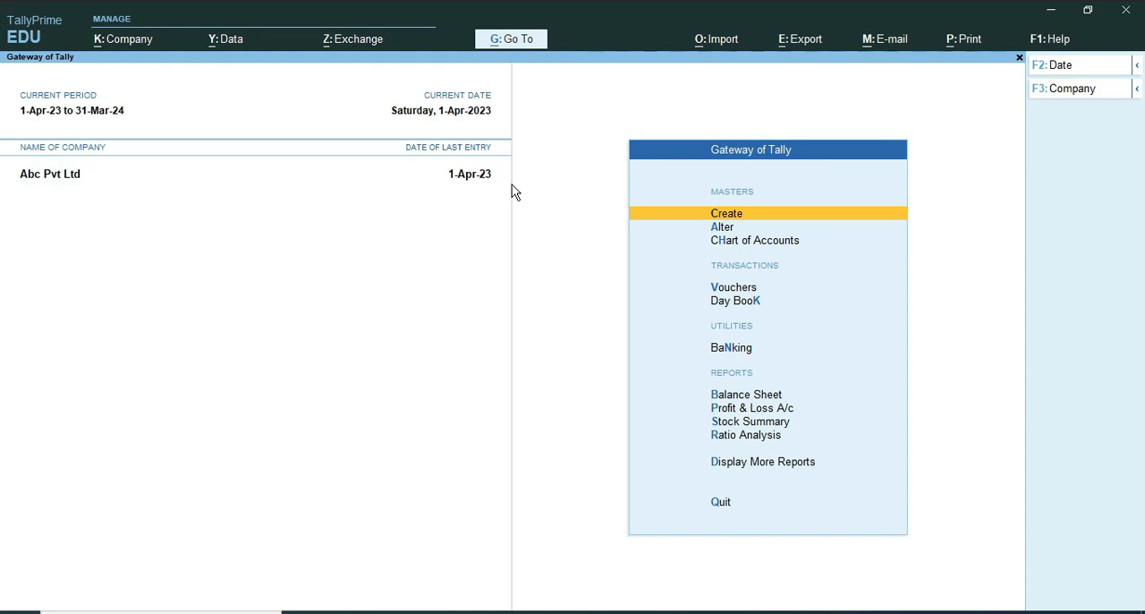
Step: Load the existing company Raju Pvt Ltd from the list of companies in the data folder
{"action": "left_click", "coordinate": [124, 46]}
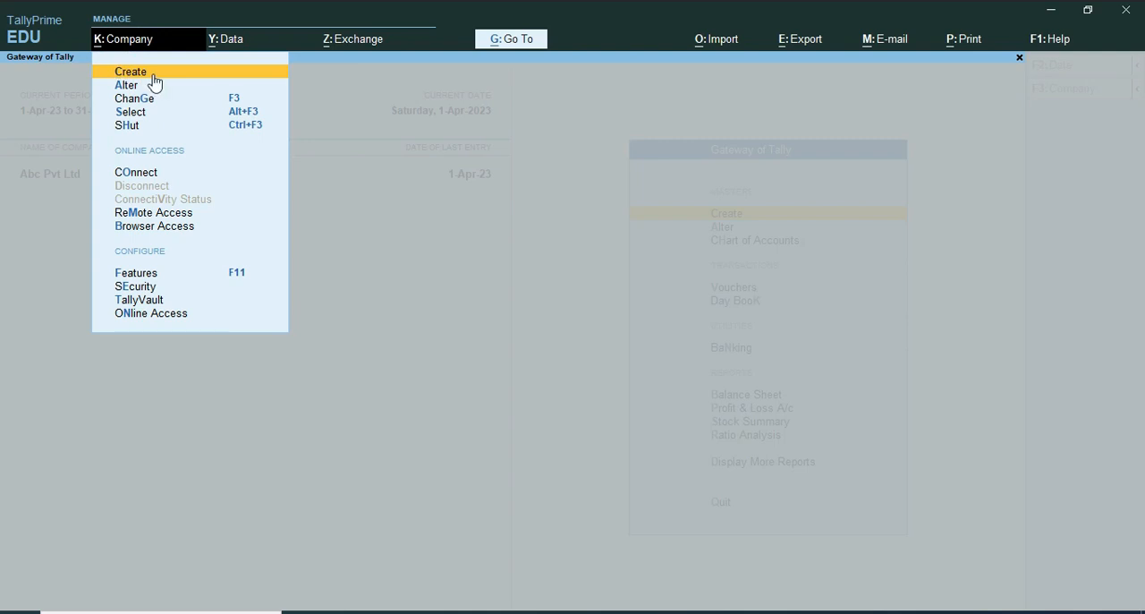
{"action": "left_click", "coordinate": [422, 369]}
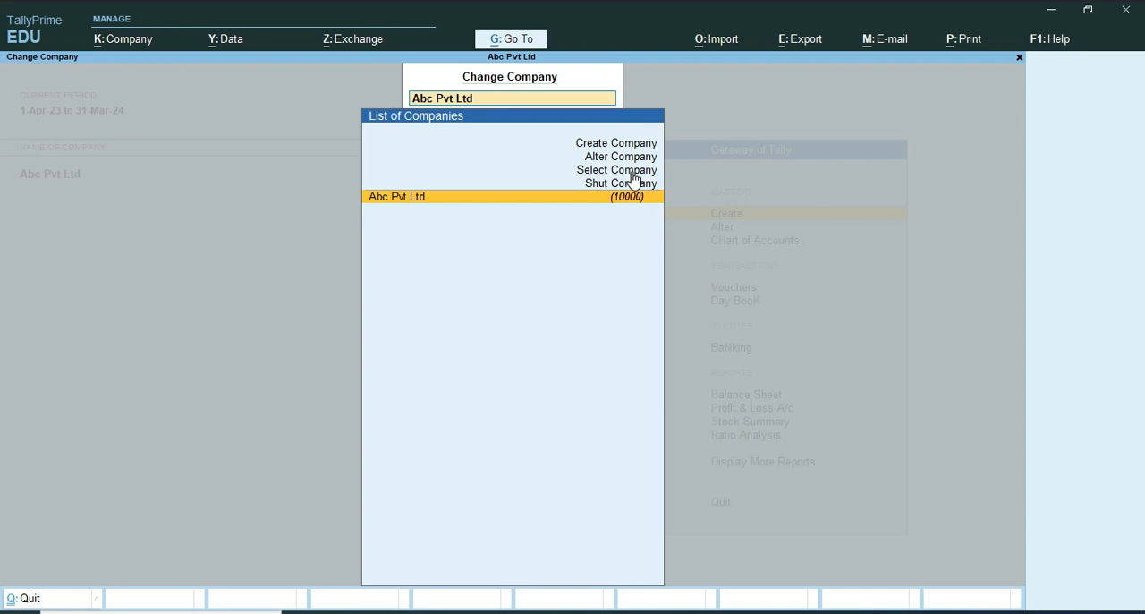
{"action": "key", "text": "Up"}
{"action": "key", "text": "Up"}
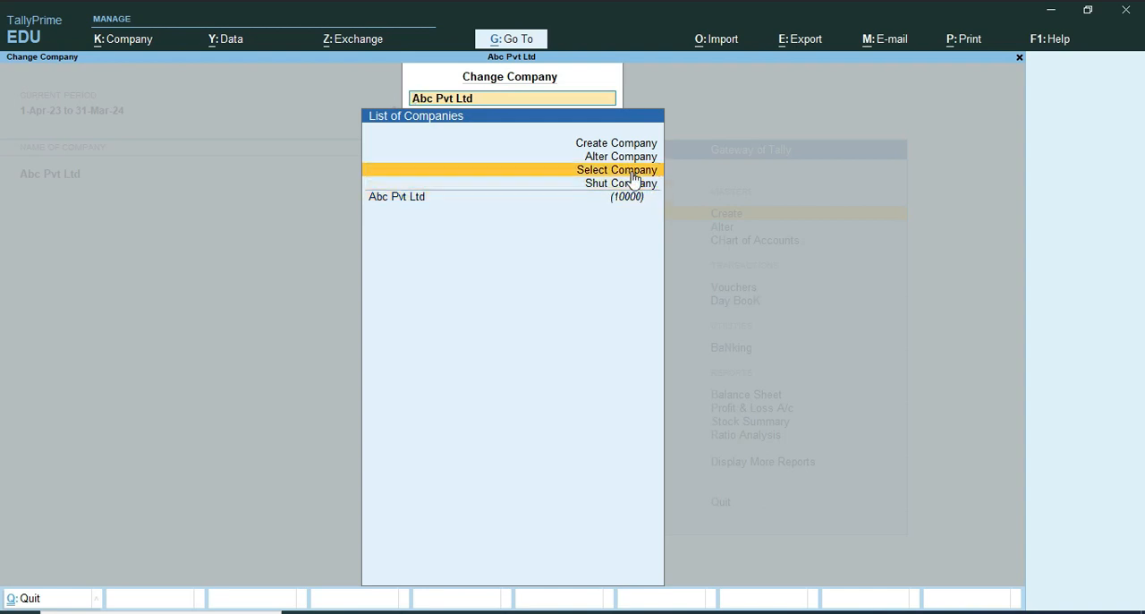
{"action": "left_click", "coordinate": [631, 170]}
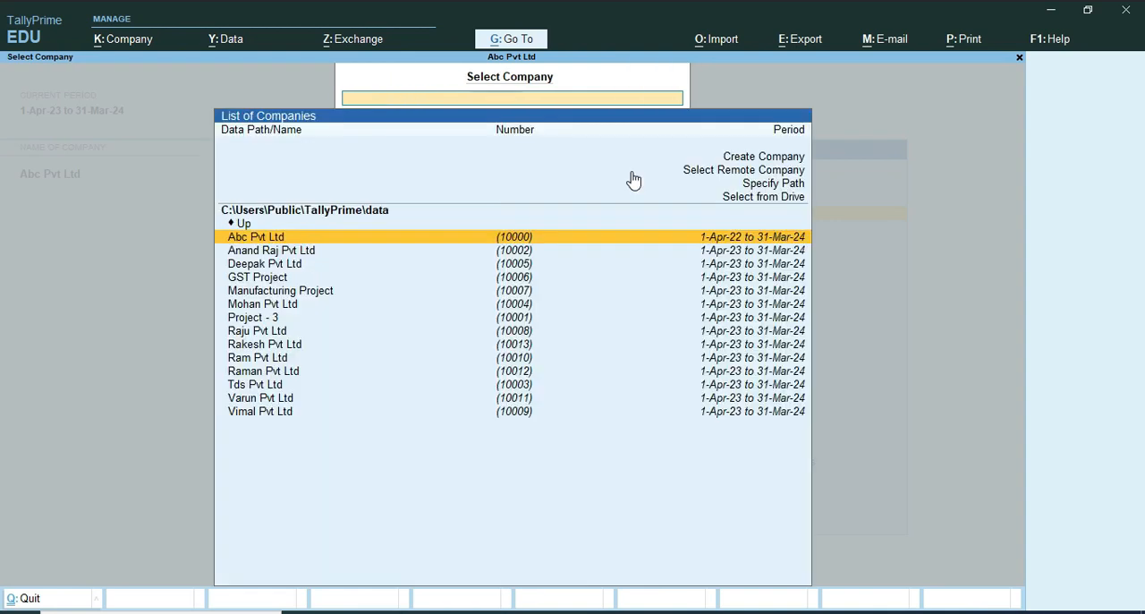
{"action": "key", "text": "Down"}
{"action": "key", "text": "Down"}
{"action": "key", "text": "Down"}
{"action": "key", "text": "Down"}
{"action": "key", "text": "Down"}
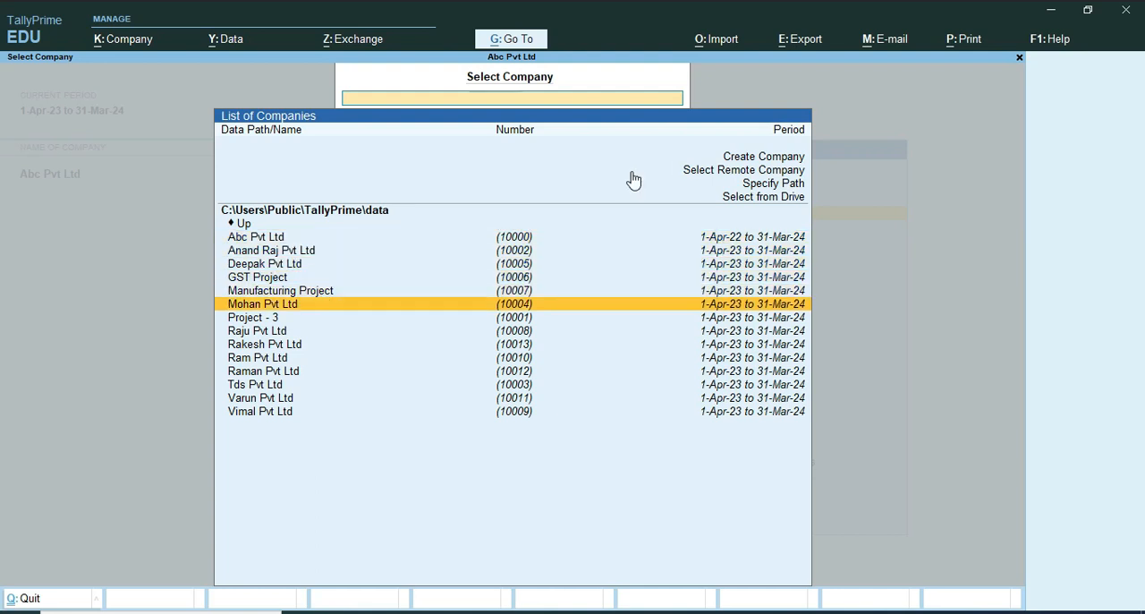
{"action": "key", "text": "Down"}
{"action": "key", "text": "Down"}
{"action": "key", "text": "Return"}
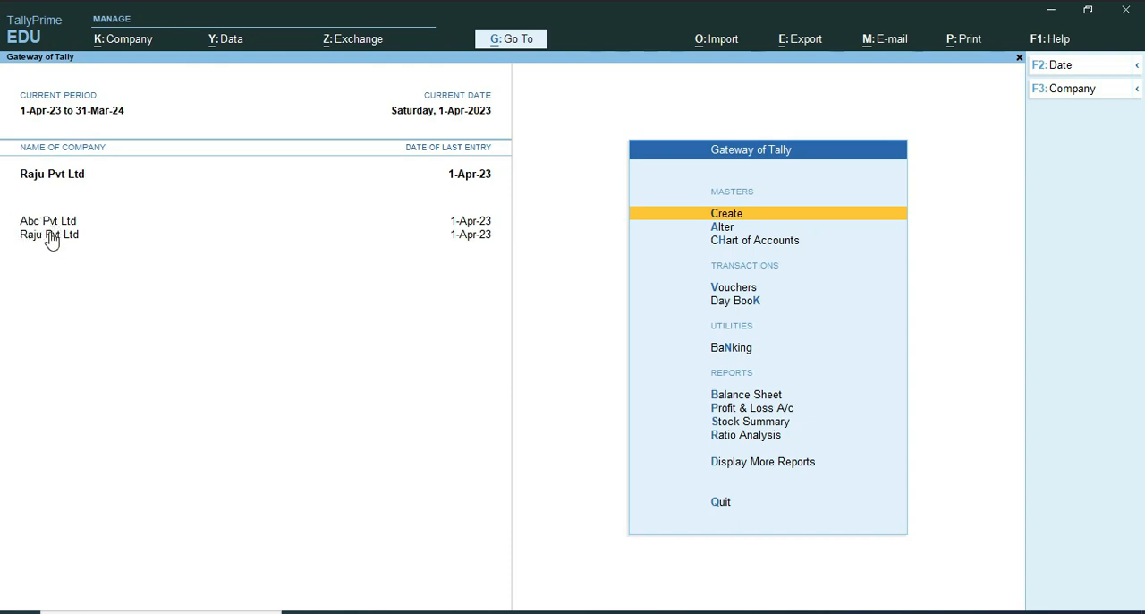
Step: Shut the company Abc Pvt Ltd and confirm closing it
{"action": "left_click", "coordinate": [1063, 94]}
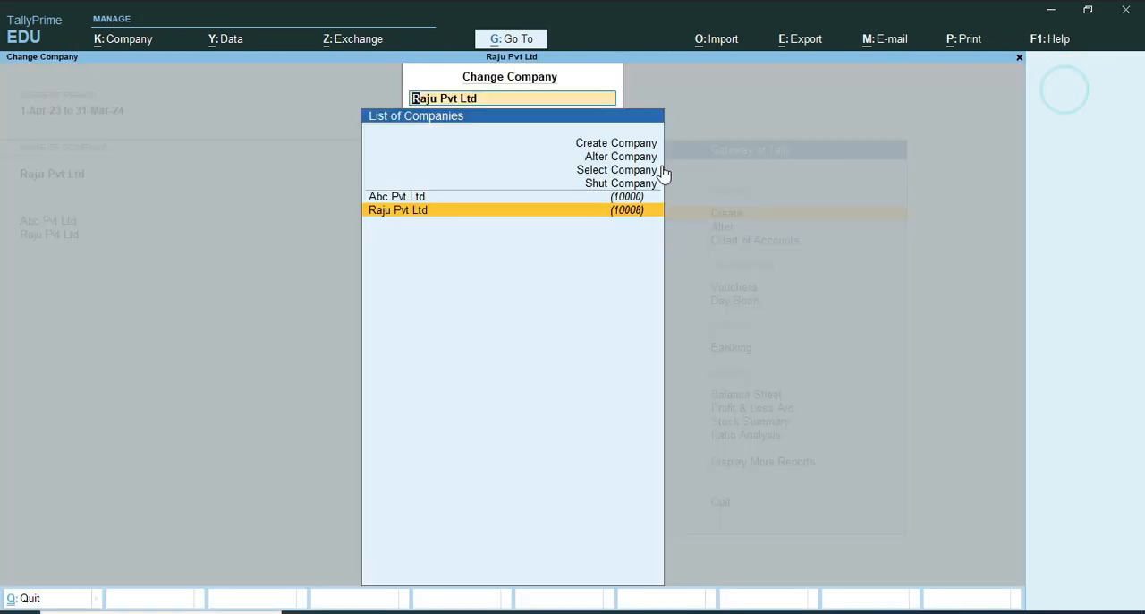
{"action": "key", "text": "Up"}
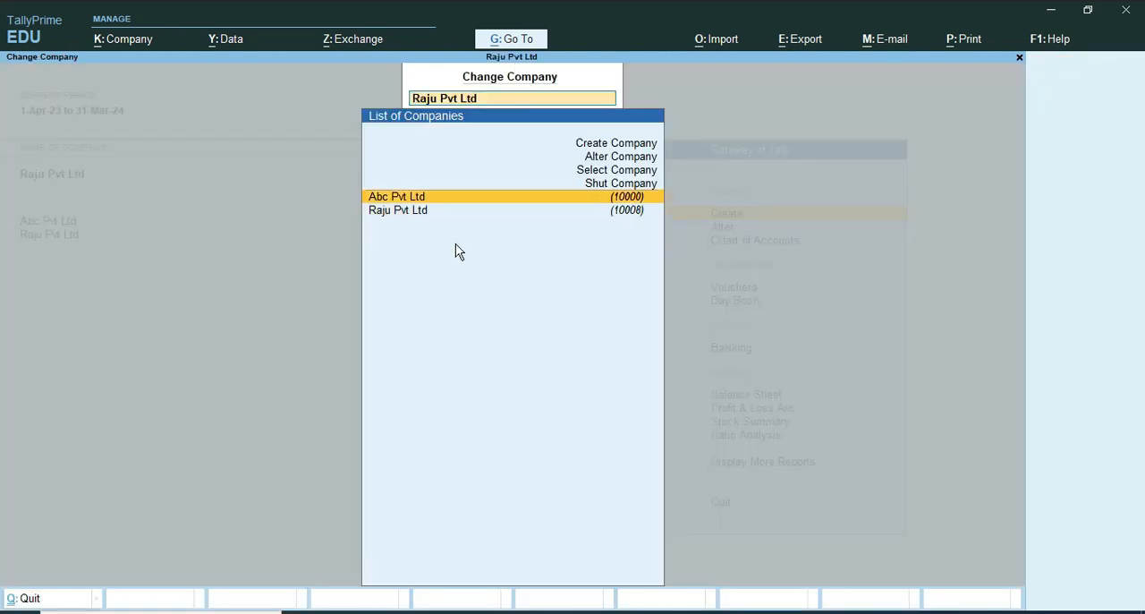
{"action": "key", "text": "Up"}
{"action": "key", "text": "Up"}
{"action": "key", "text": "Down"}
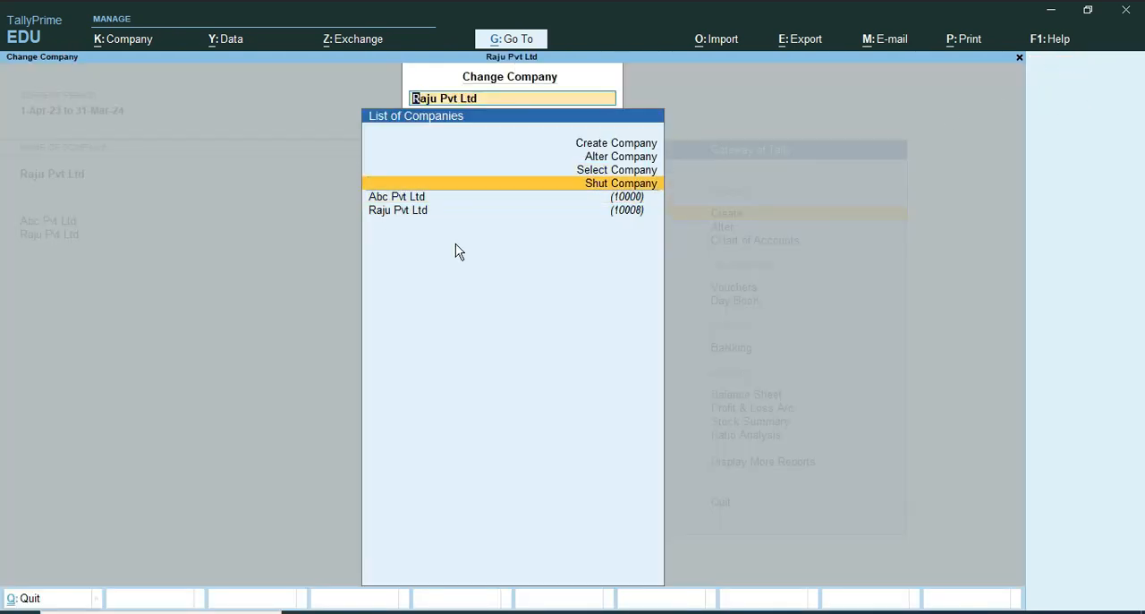
{"action": "key", "text": "Return"}
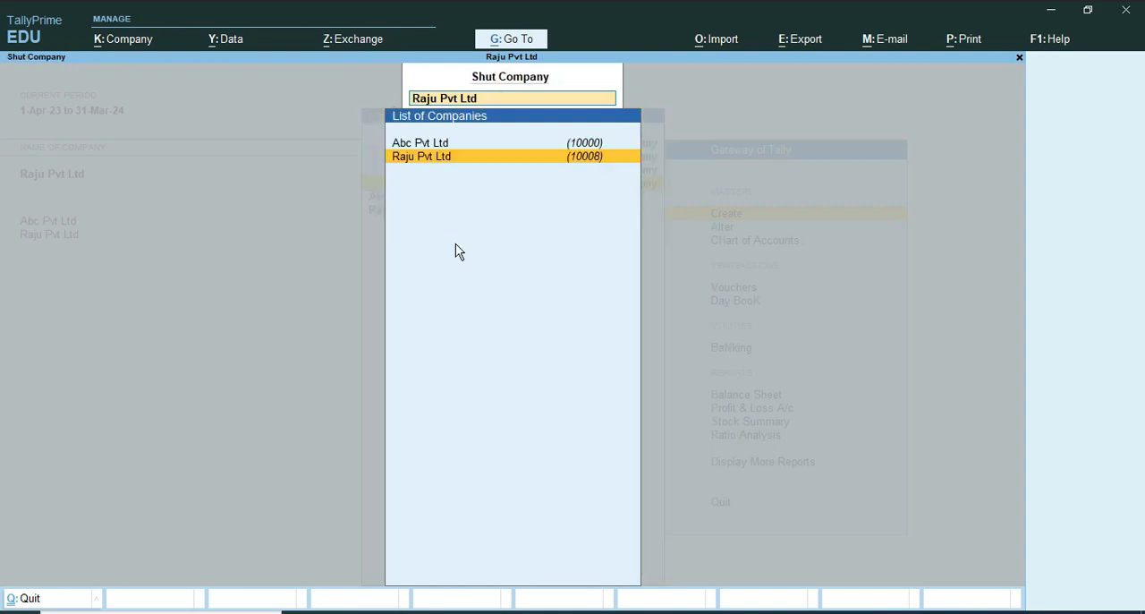
{"action": "key", "text": "Up"}
{"action": "key", "text": "Return"}
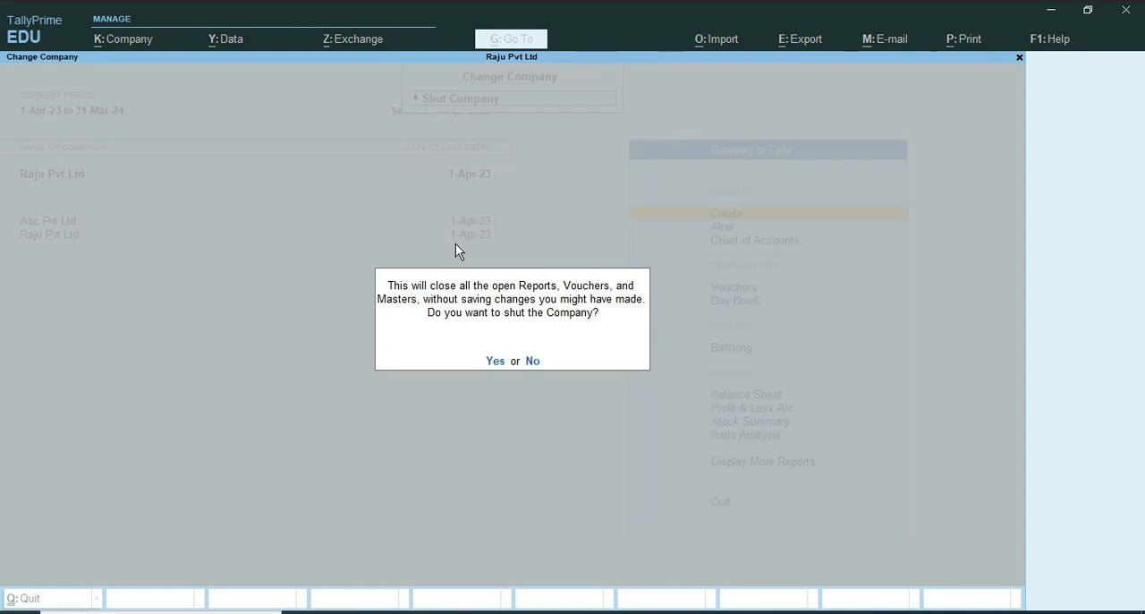
{"action": "key", "text": "Return"}
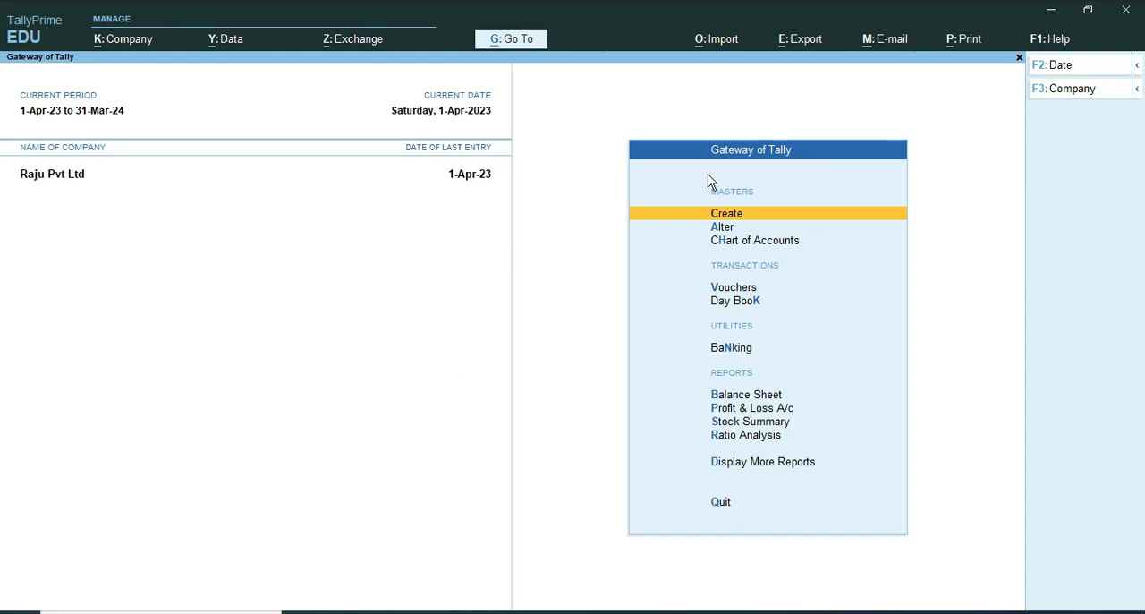
Step: Start creating a new company named Rakesh Pvt Ltd, using the same name as its mailing name
{"action": "left_click", "coordinate": [1082, 89]}
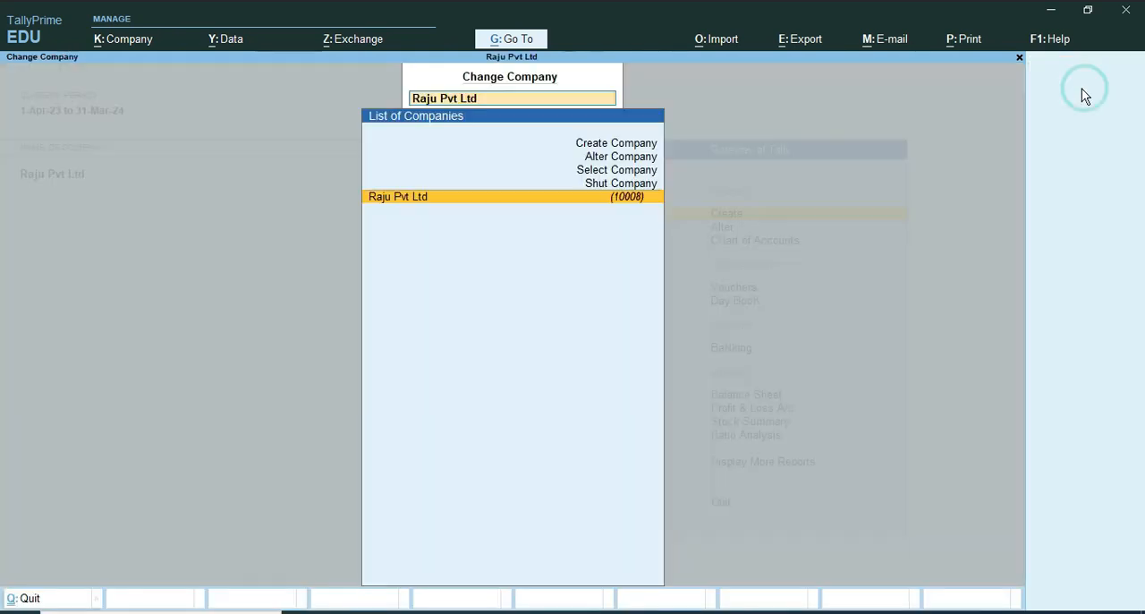
{"action": "left_click", "coordinate": [591, 147]}
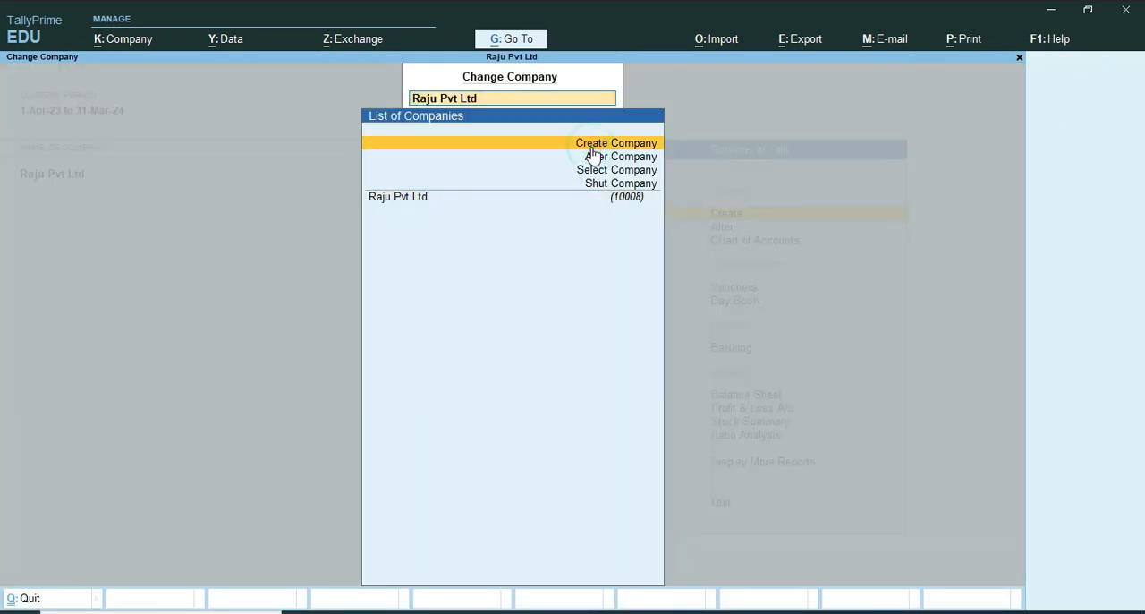
{"action": "left_click", "coordinate": [591, 146]}
{"action": "left_click", "coordinate": [591, 146]}
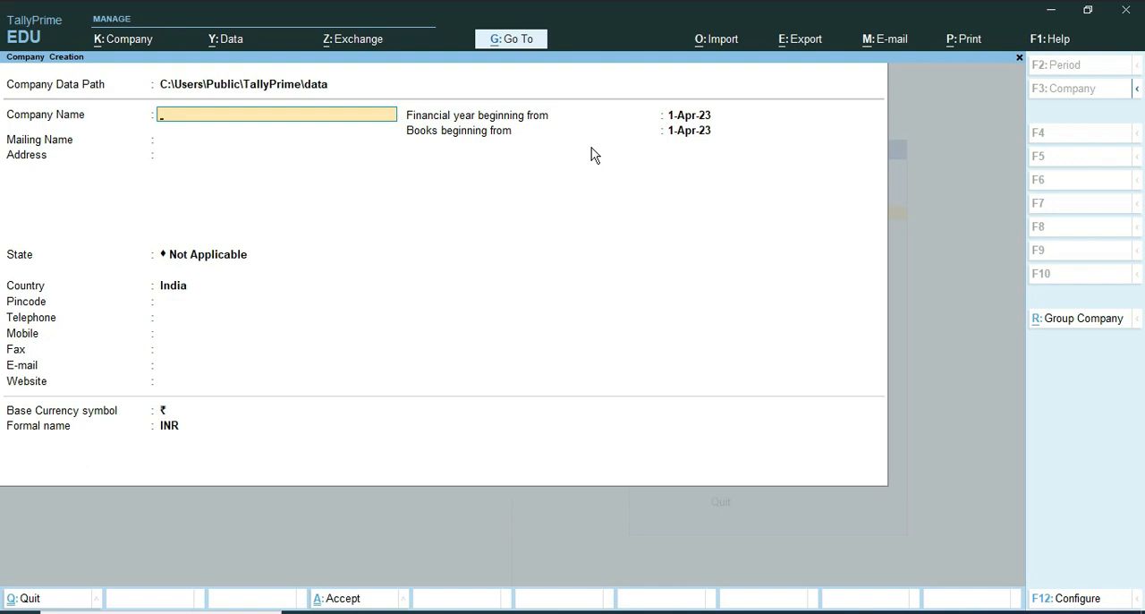
{"action": "type", "text": "Rakesh Pvt Ltd"}
{"action": "key", "text": "Return"}
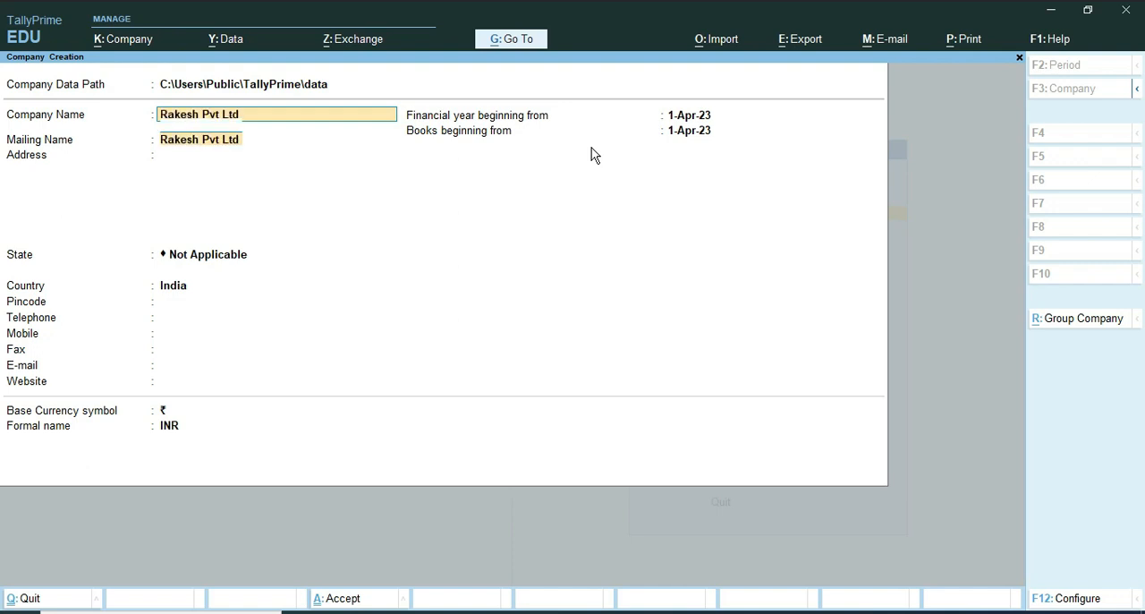
{"action": "key", "text": "Return"}
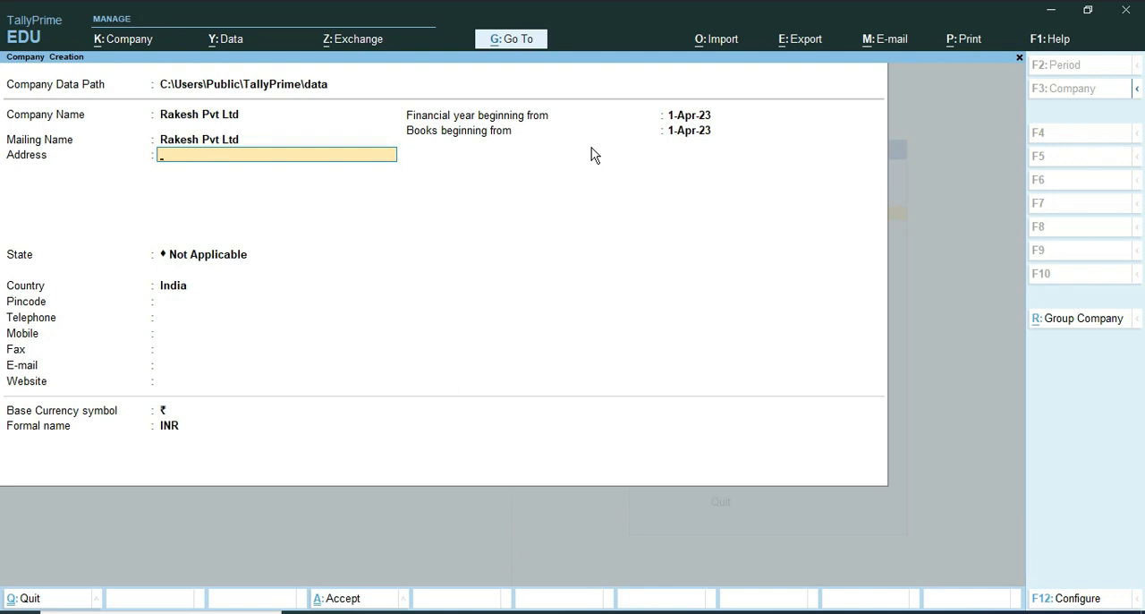
Step: Enter the new company's postal address on two address lines
{"action": "key", "text": "BackSpace"}
{"action": "key", "text": "BackSpace"}
{"action": "key", "text": "BackSpace"}
{"action": "key", "text": "BackSpace"}
{"action": "key", "text": "Return"}
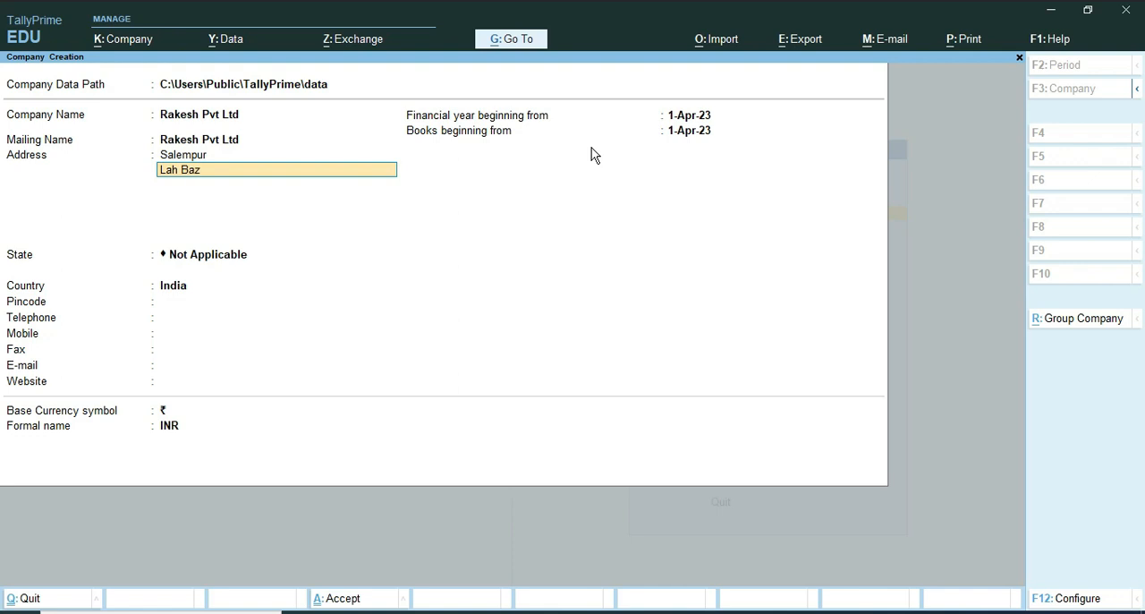
{"action": "key", "text": "Return"}
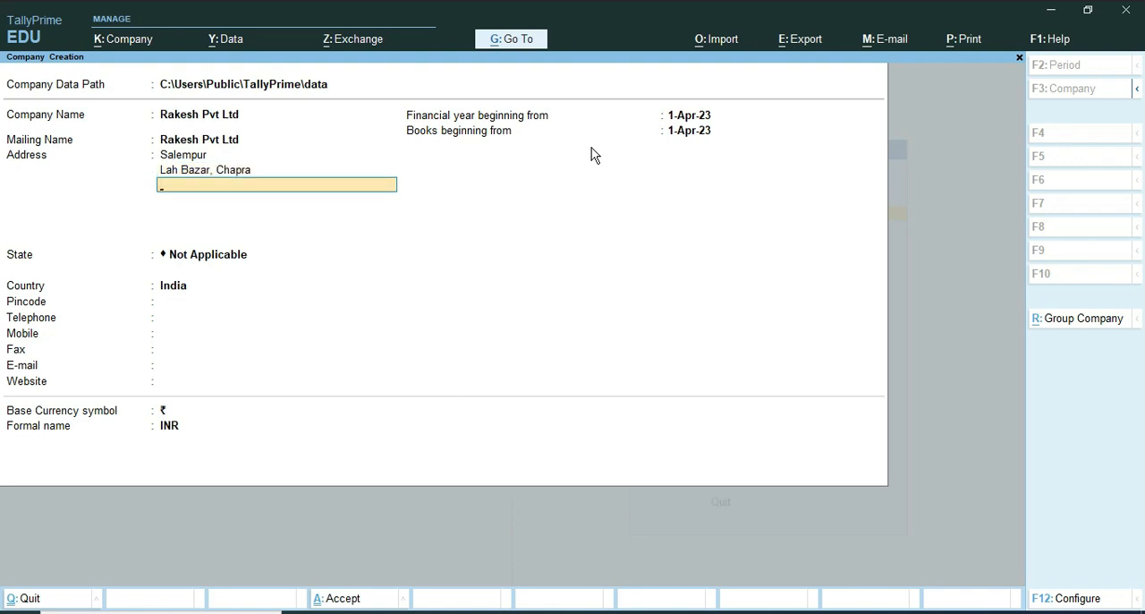
{"action": "key", "text": "Return"}
Step: Set the company's state to Bihar and enter its postal pincode
{"action": "type", "text": "Bi"}
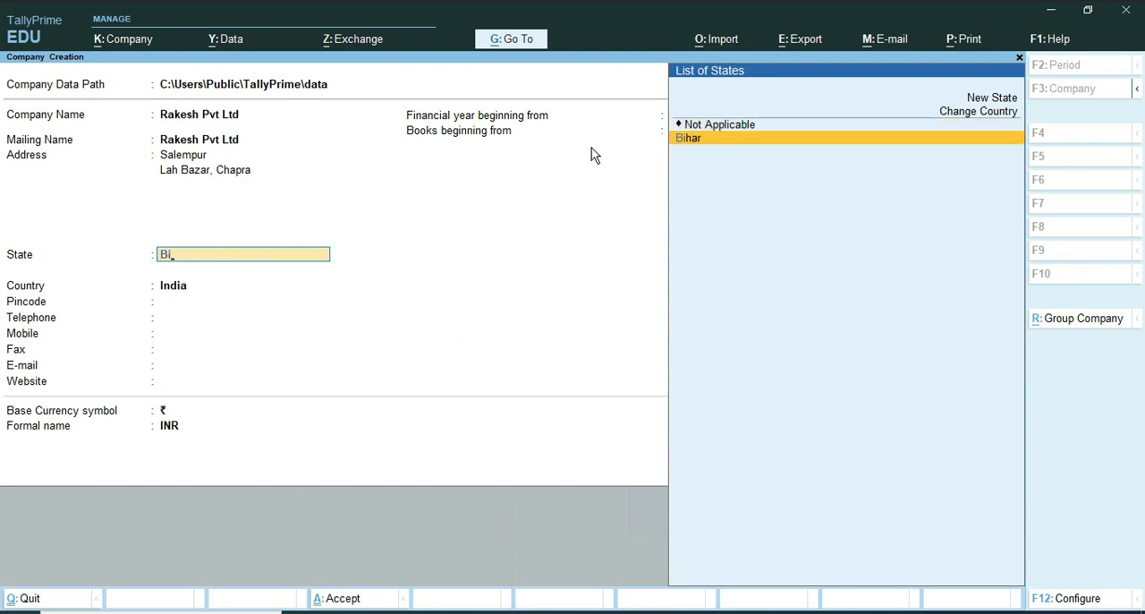
{"action": "key", "text": "Return"}
{"action": "type", "text": "841301"}
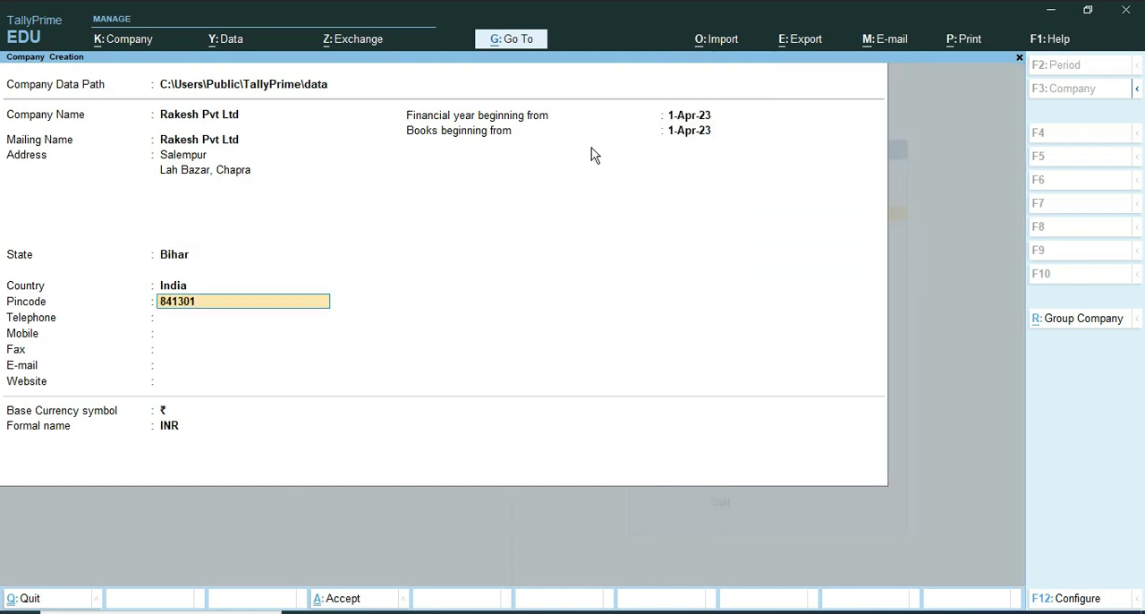
{"action": "key", "text": "Return"}
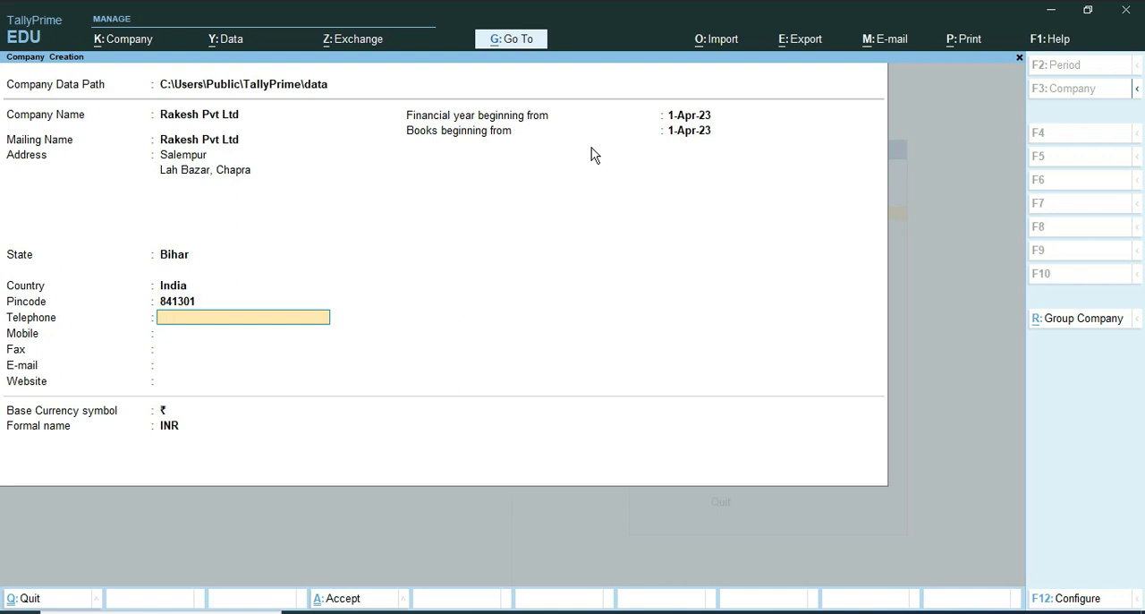
Step: Enter the company's telephone and mobile numbers, leaving the fax number blank
{"action": "key", "text": "Return"}
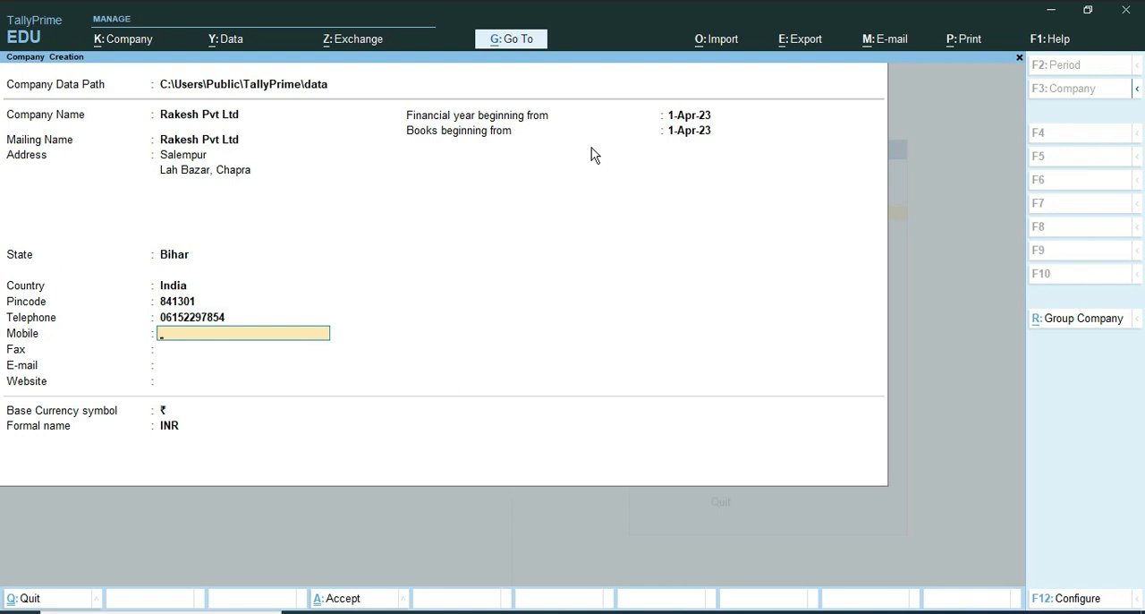
{"action": "key", "text": "Return"}
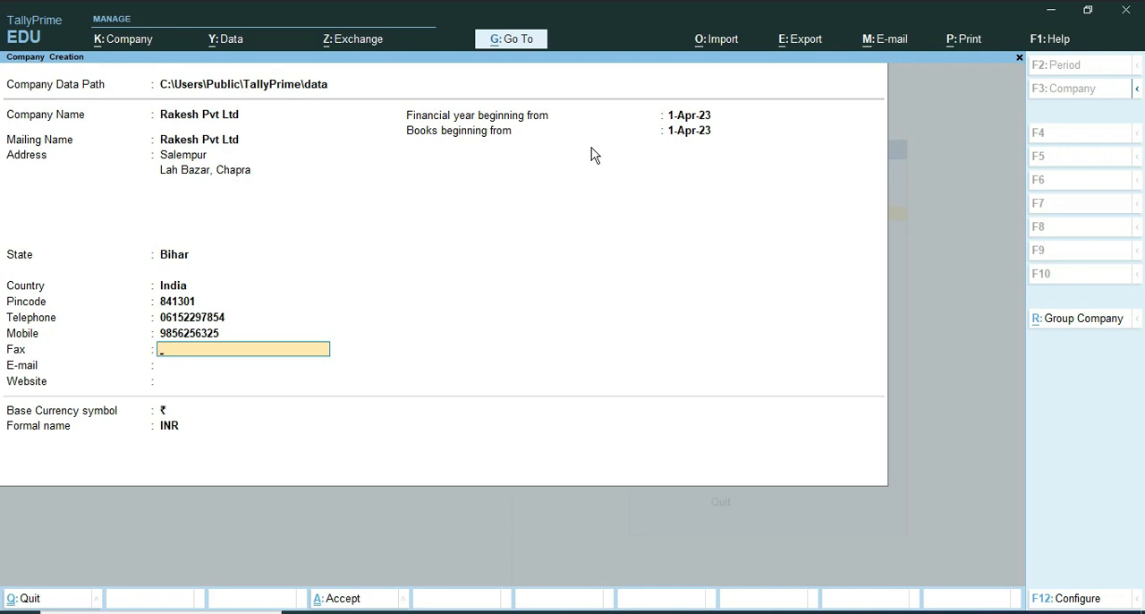
{"action": "key", "text": "Return"}
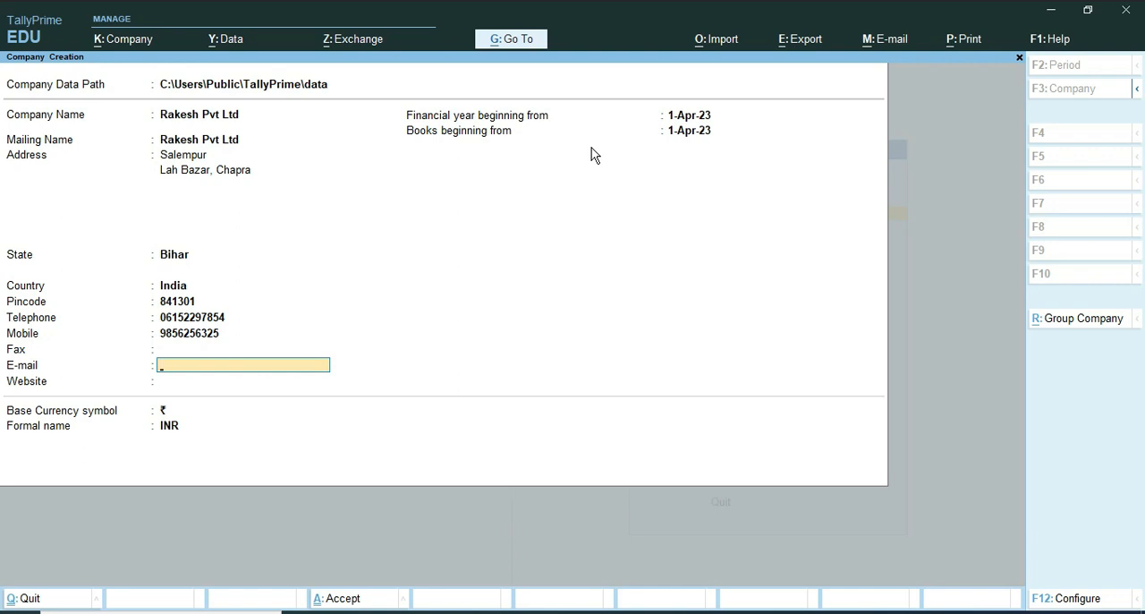
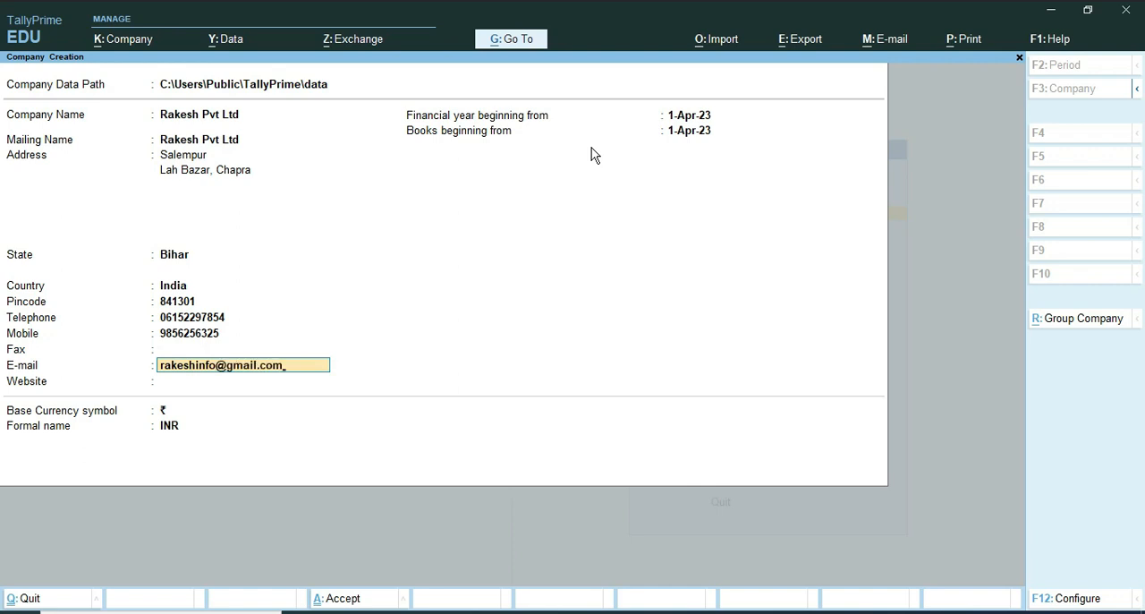
{"action": "key", "text": "Return"}
{"action": "type", "text": "www"}
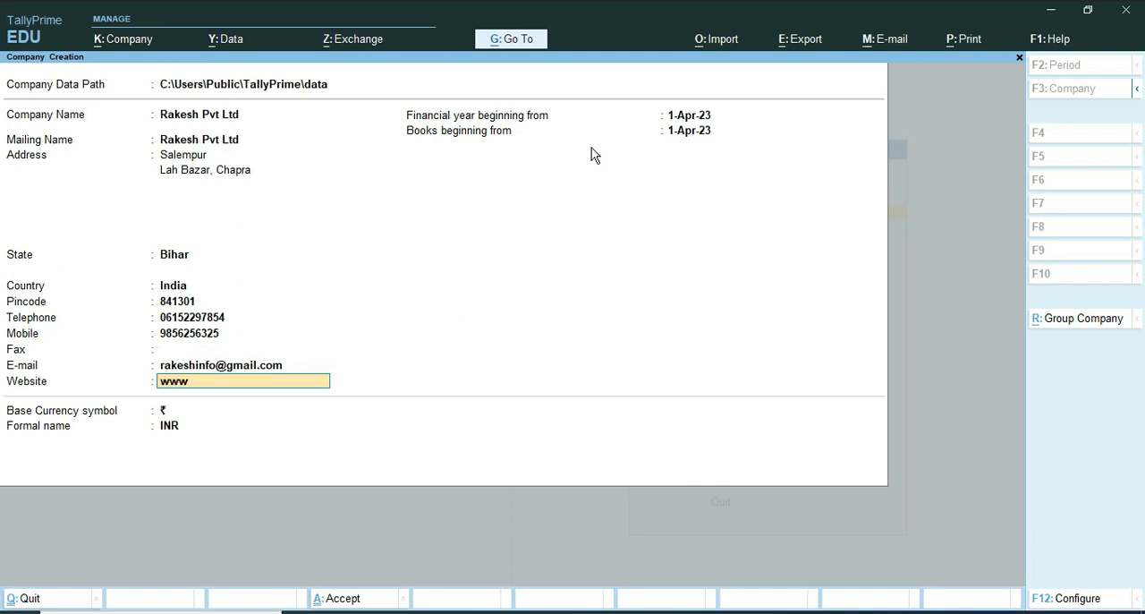
{"action": "type", "text": ".rakeshpvtltd.com"}
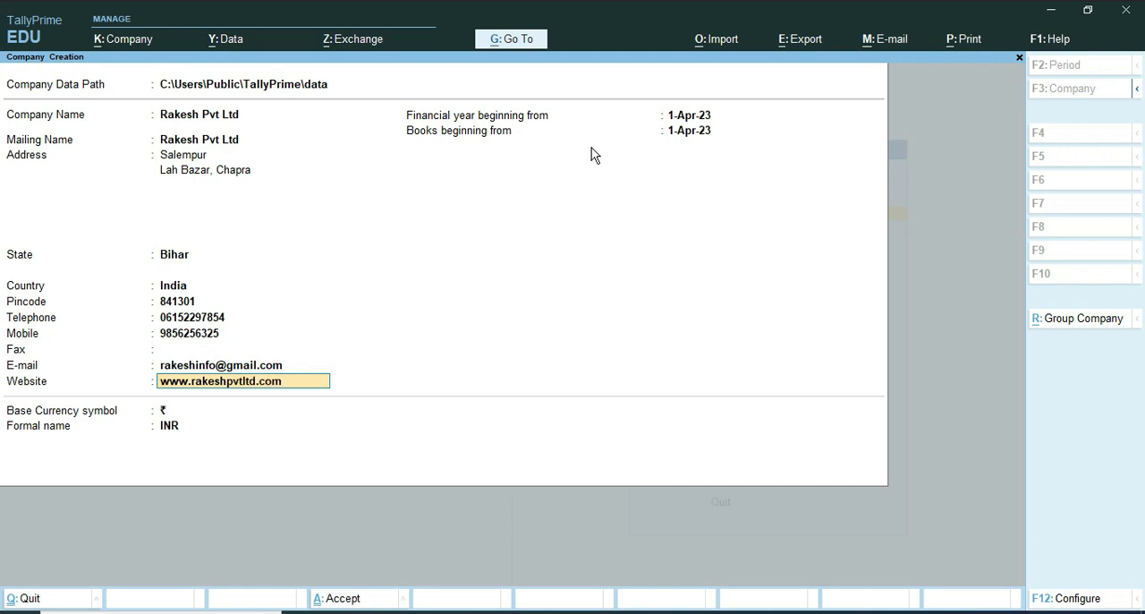
{"action": "key", "text": "Return"}
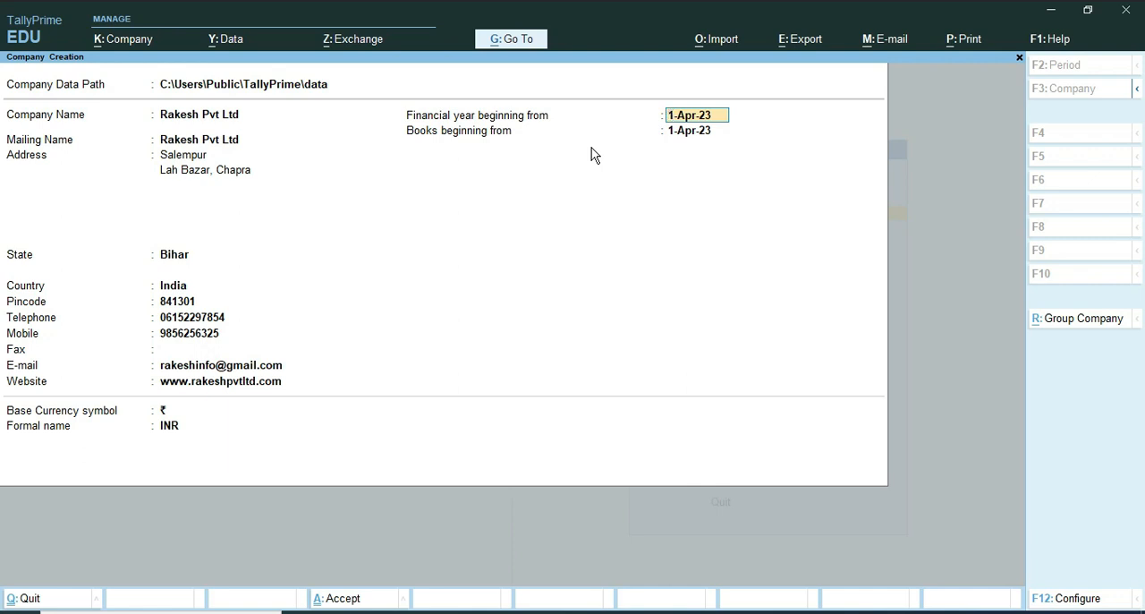
Step: Accept 1-Apr-23 as the start of the financial year and books, accept the base currency defaults, and save the new company
{"action": "key", "text": "Return"}
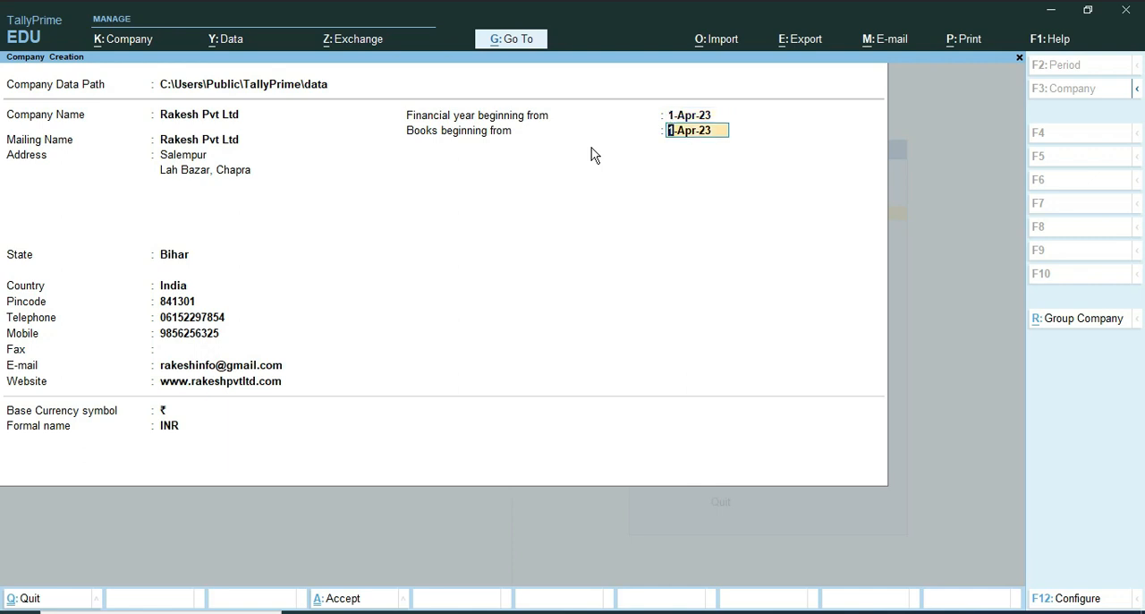
{"action": "key", "text": "Return"}
{"action": "key", "text": "Return"}
{"action": "key", "text": "Return"}
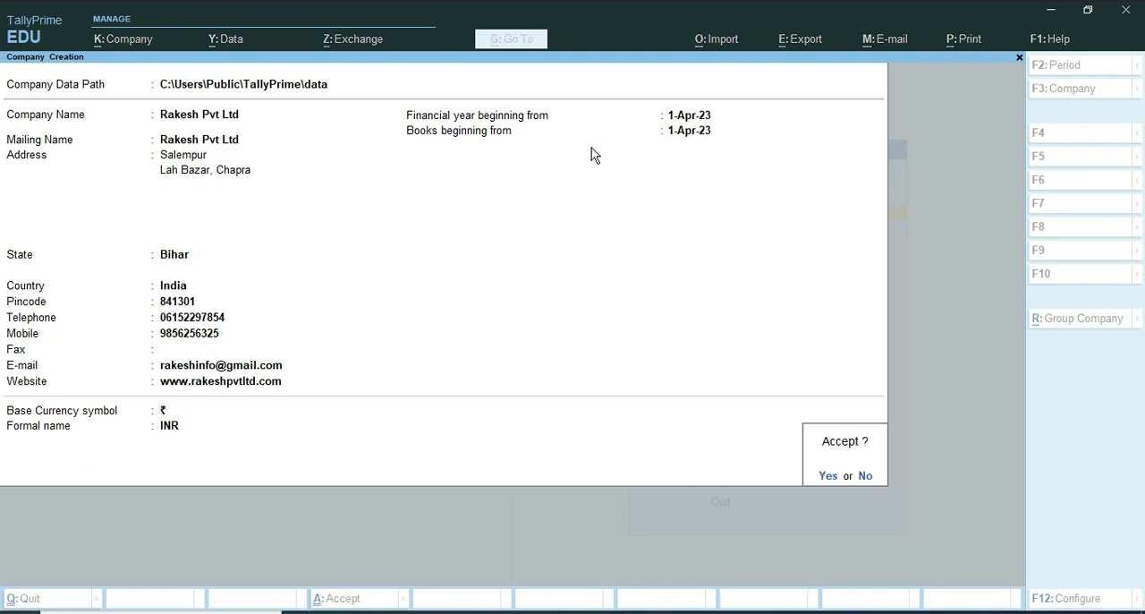
{"action": "key", "text": "Return"}
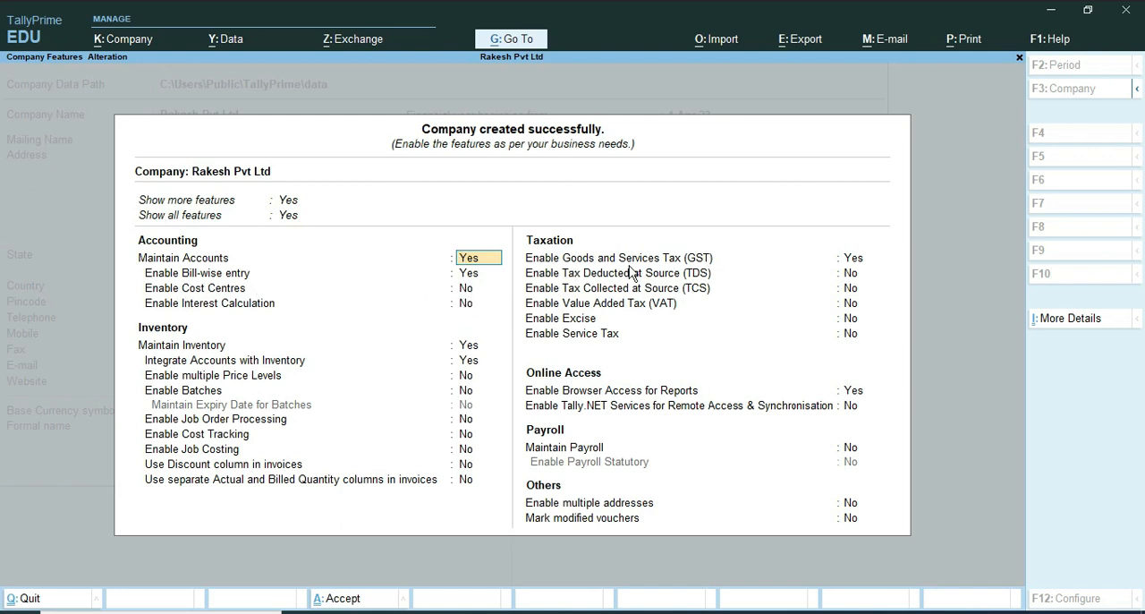
Step: Accept the new company's features with Goods and Services Tax set to Yes and Maintain Payroll set to No
{"action": "left_click", "coordinate": [716, 259]}
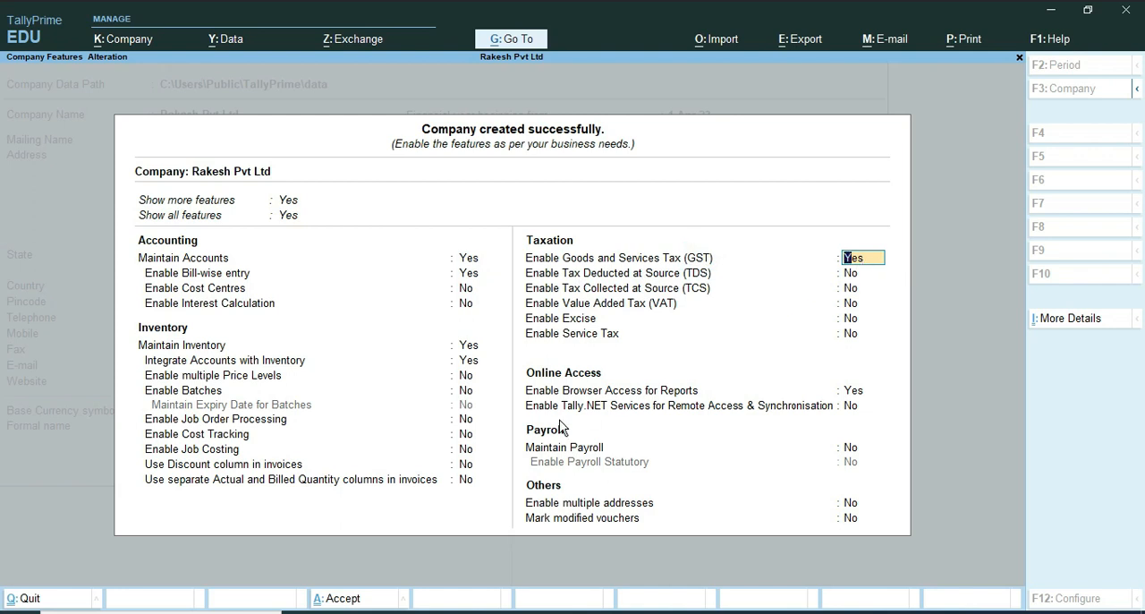
{"action": "left_click", "coordinate": [848, 446]}
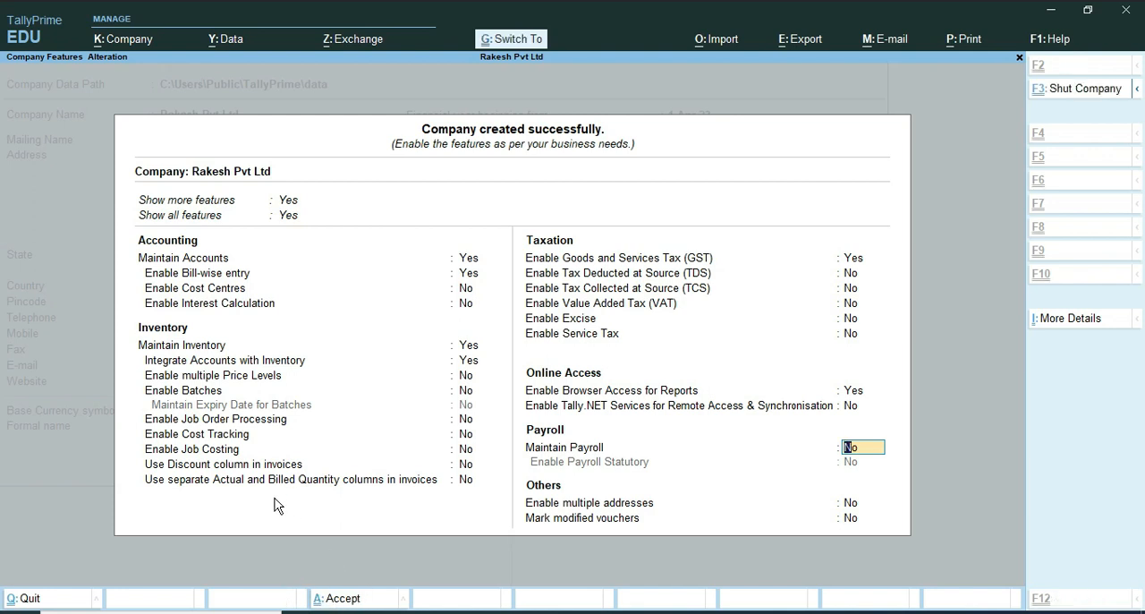
{"action": "key", "text": "ctrl+a"}
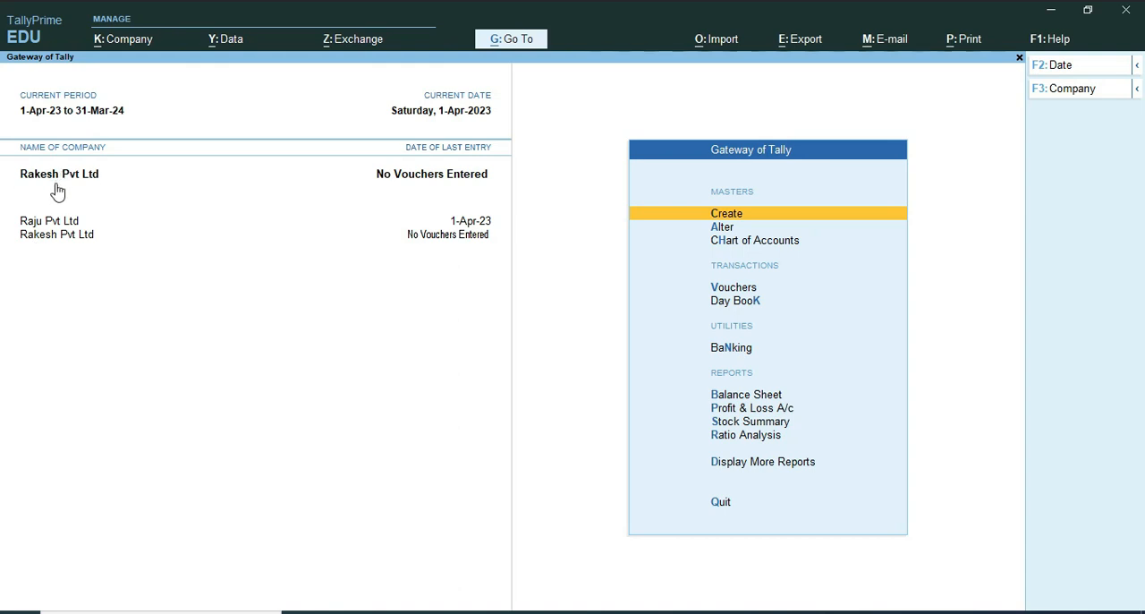
Step: Shut the company Raju Pvt Ltd and confirm the closure
{"action": "left_click", "coordinate": [1075, 90]}
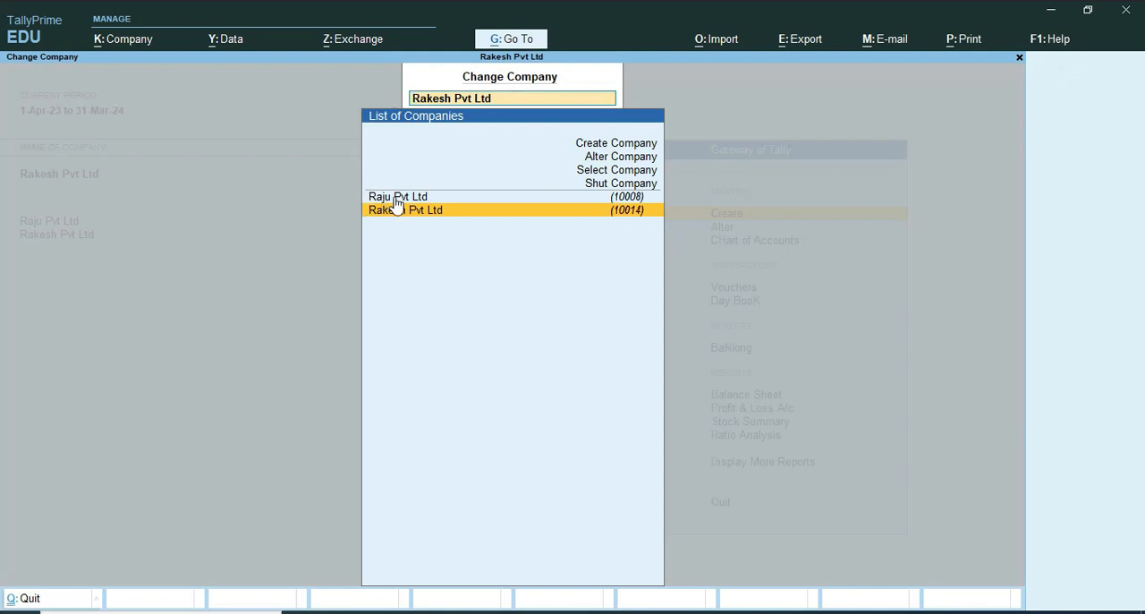
{"action": "left_click", "coordinate": [614, 184]}
{"action": "left_click", "coordinate": [623, 235]}
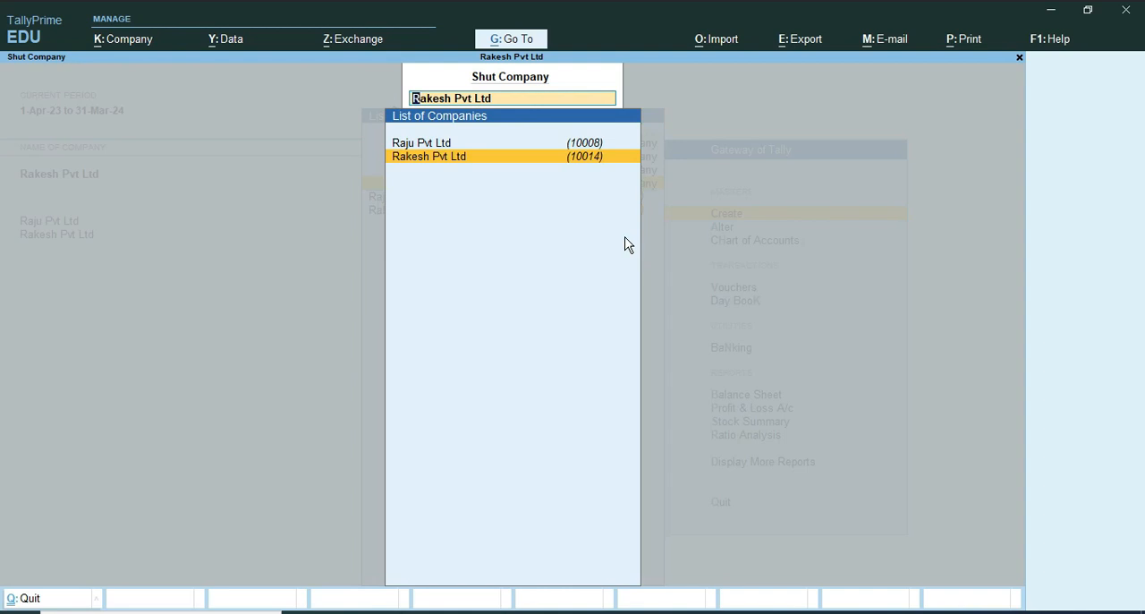
{"action": "key", "text": "Up"}
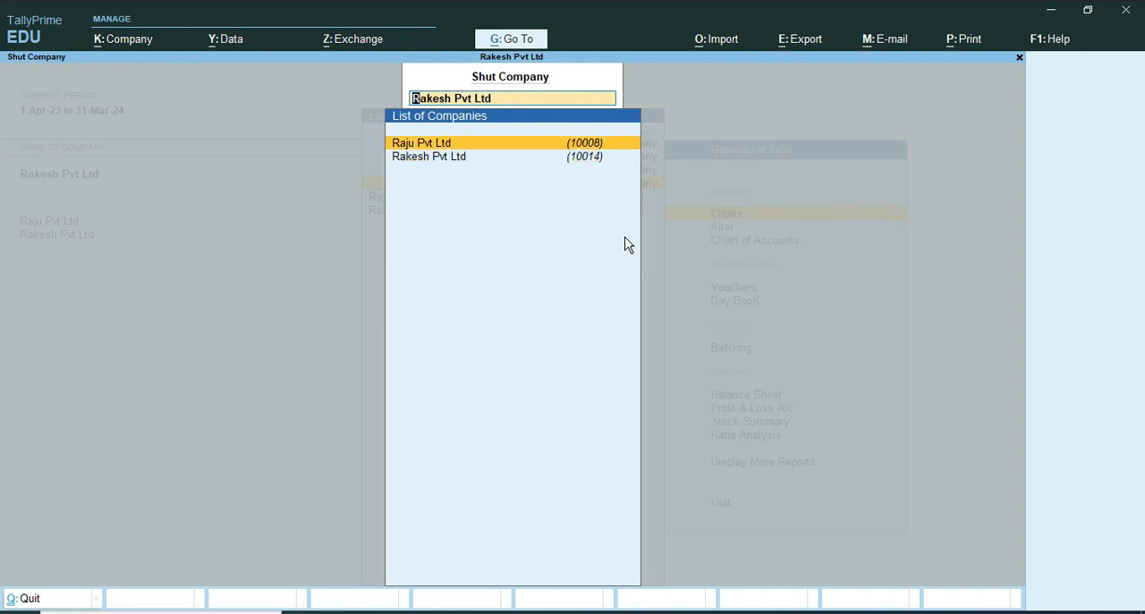
{"action": "key", "text": "Return"}
{"action": "key", "text": "y"}
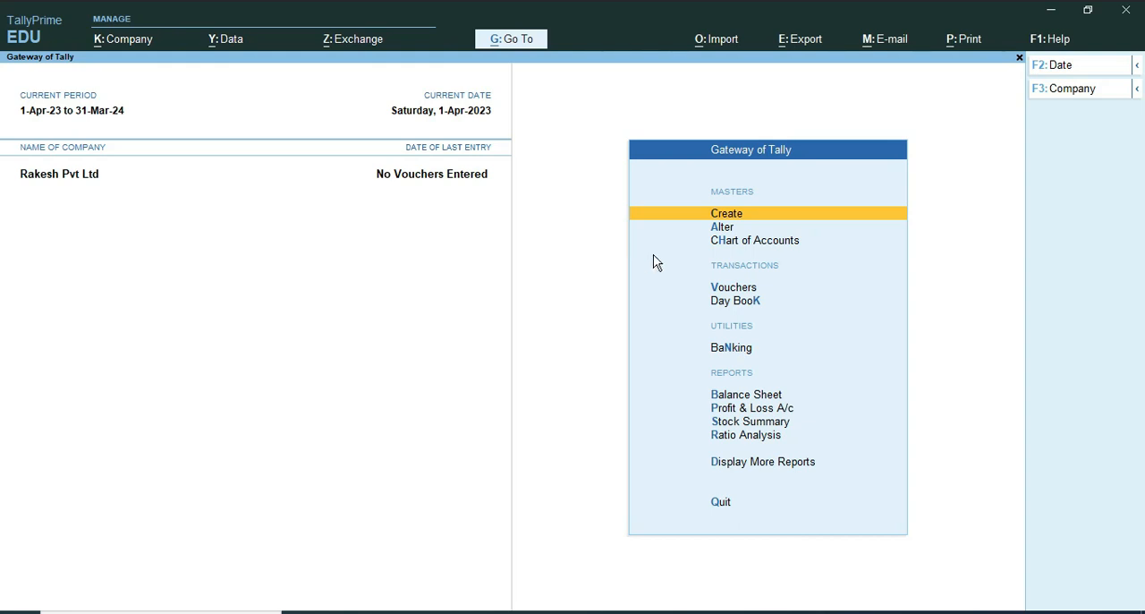
Step: Examine the details of Rakesh Pvt Ltd in Company Alteration and look through the company management options
{"action": "left_click", "coordinate": [1063, 88]}
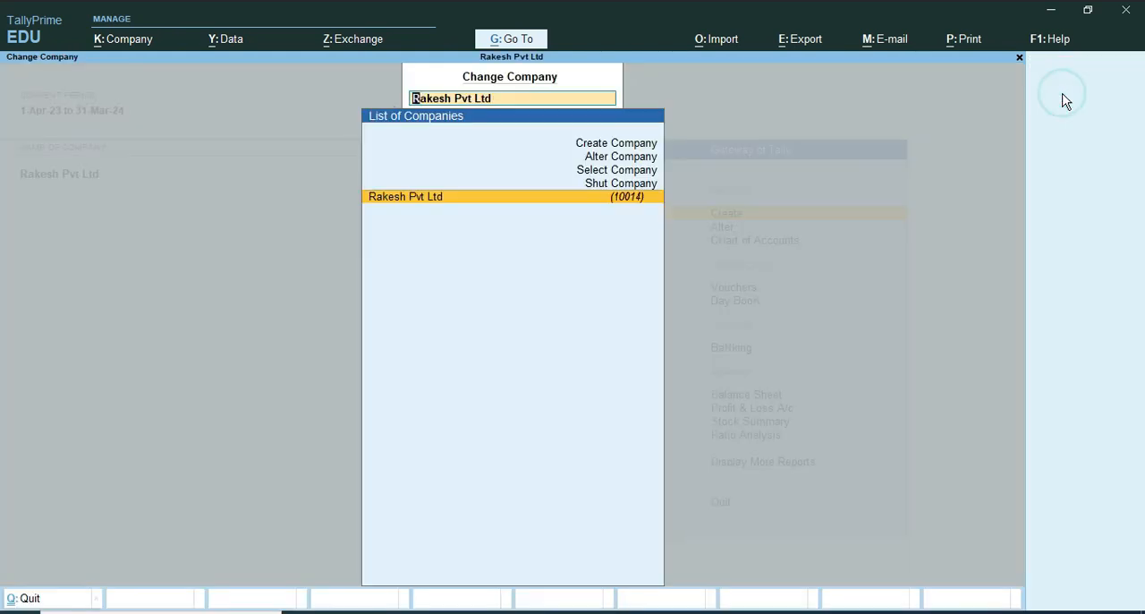
{"action": "left_click", "coordinate": [584, 142]}
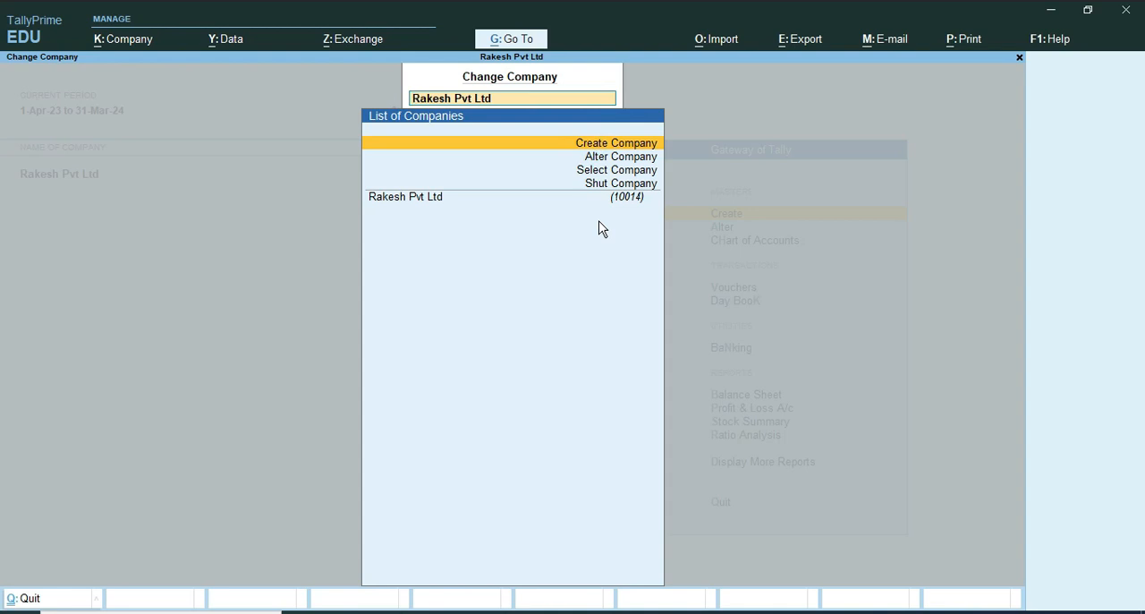
{"action": "key", "text": "Down"}
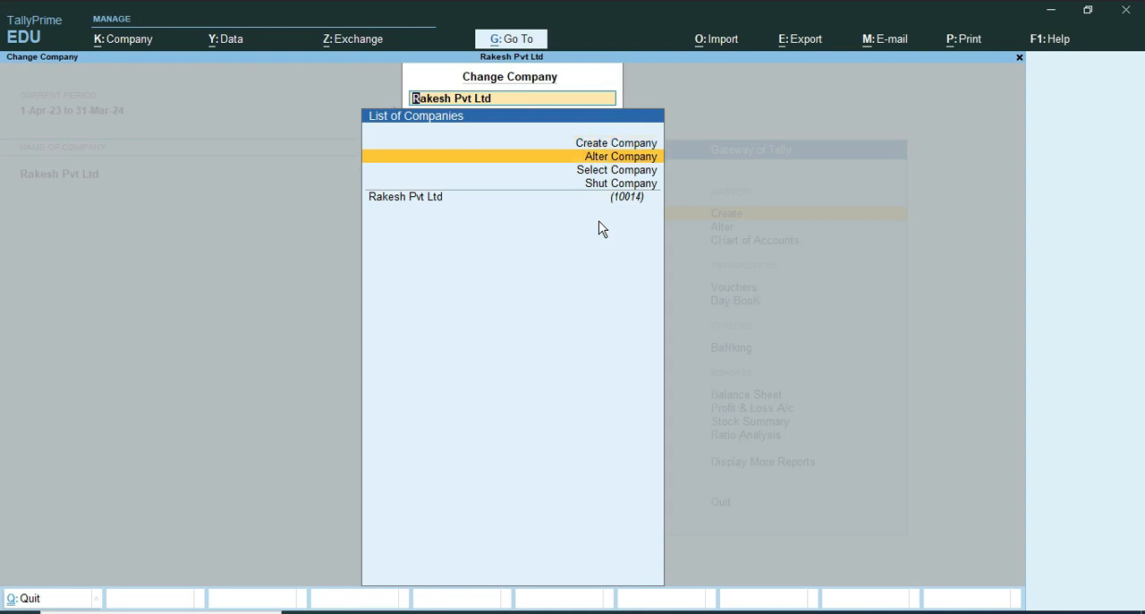
{"action": "key", "text": "Return"}
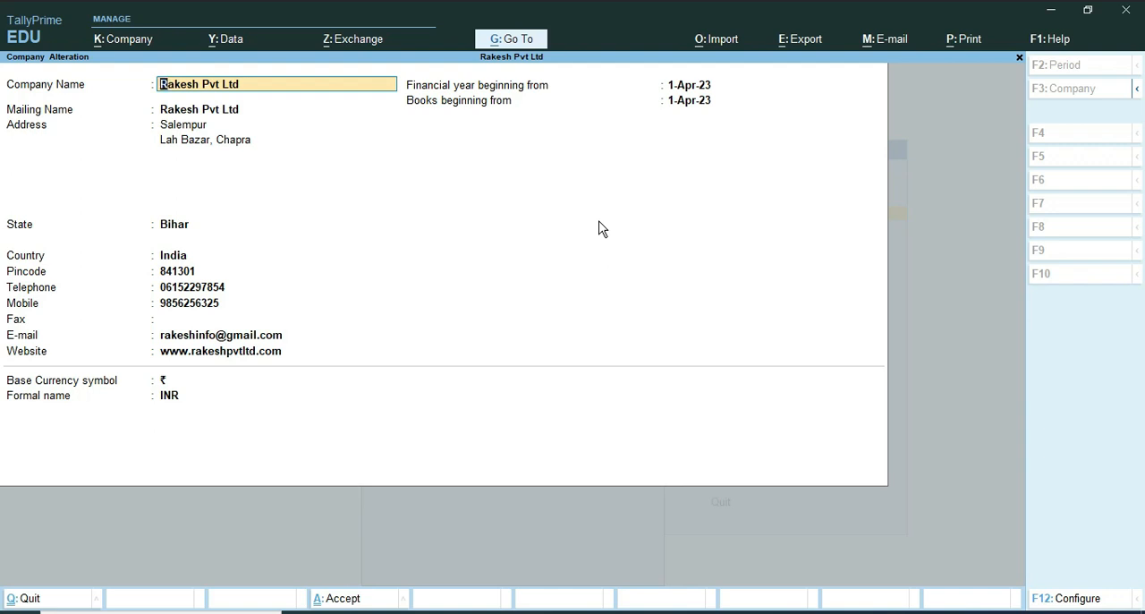
{"action": "key", "text": "F3"}
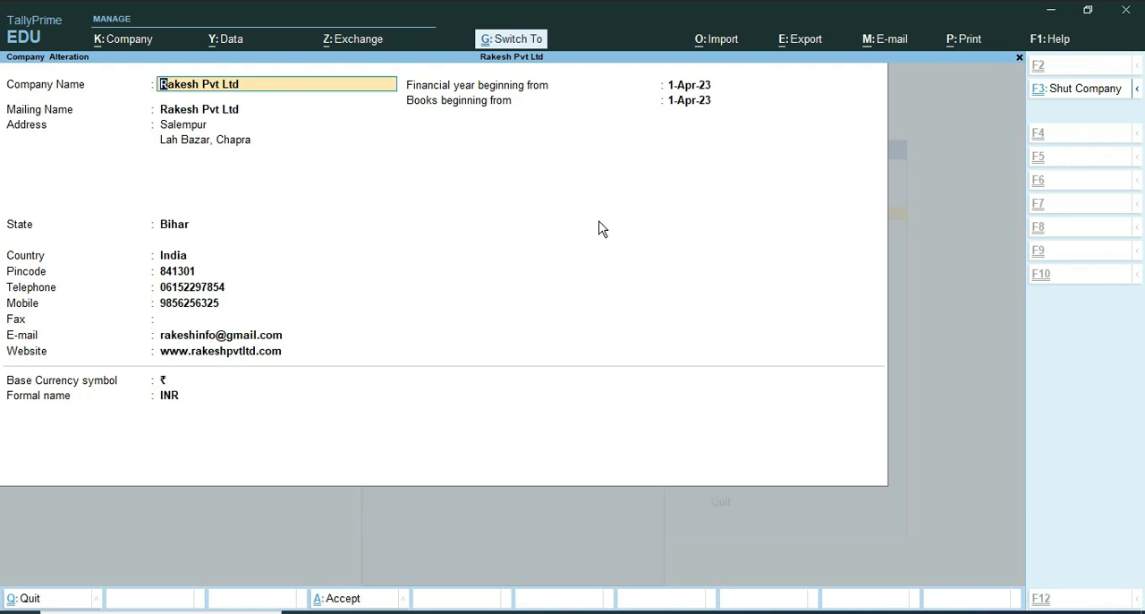
{"action": "key", "text": "Down"}
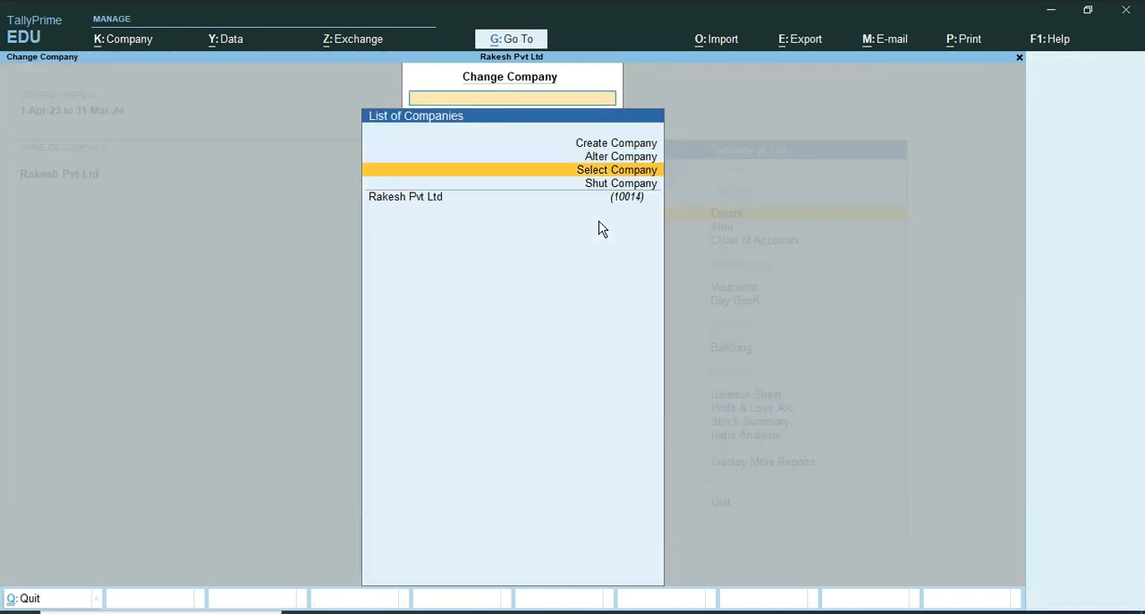
{"action": "key", "text": "Down"}
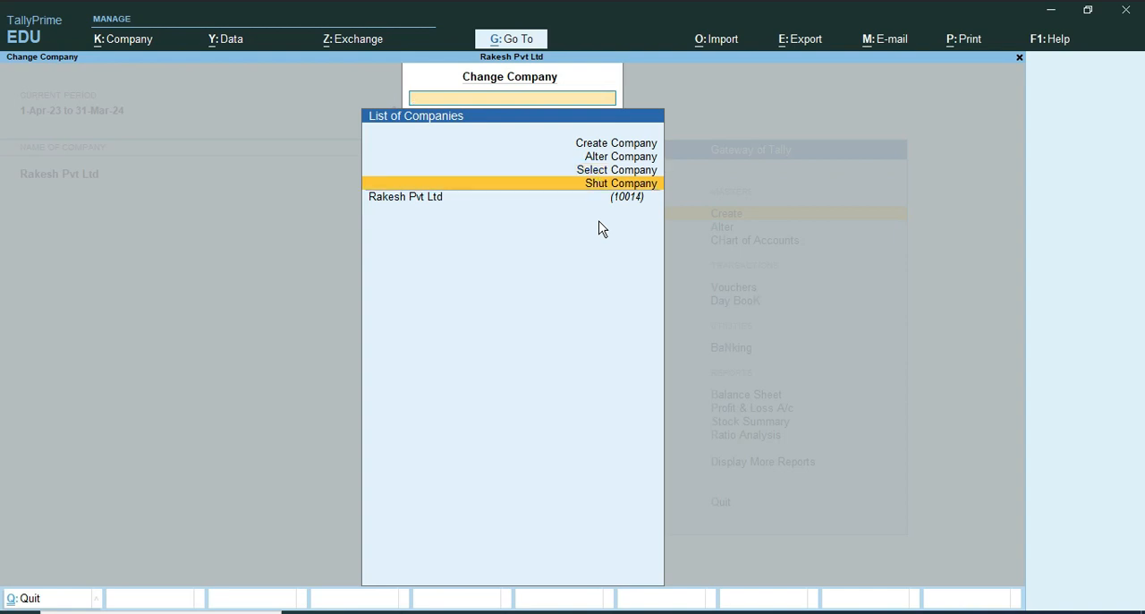
{"action": "key", "text": "Down"}
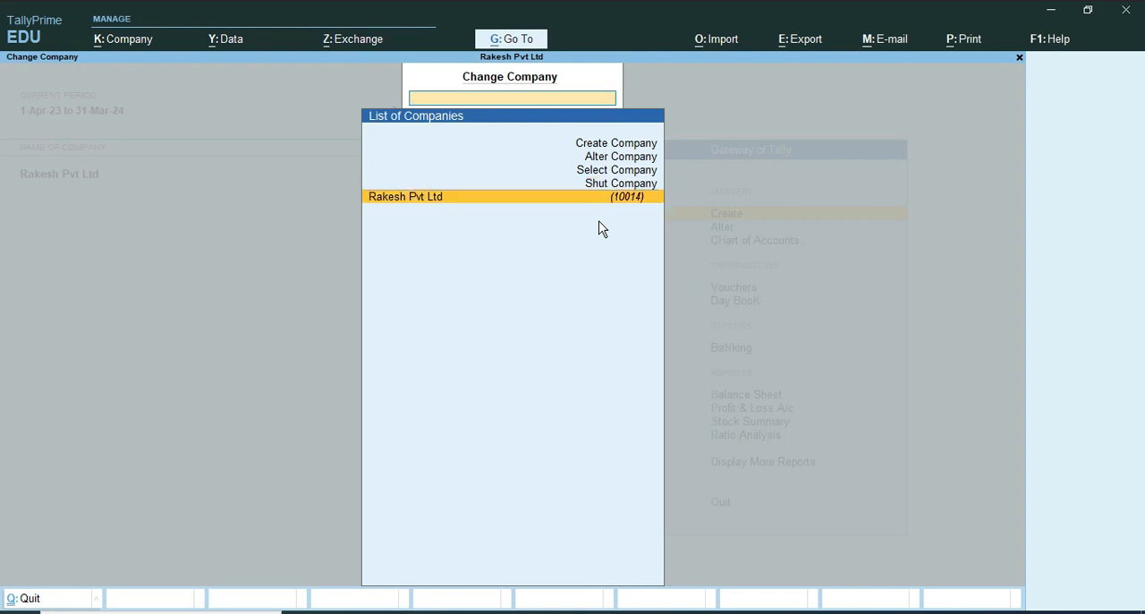
Step: Request deletion of Rakesh Pvt Ltd from its alteration form, cancel it, and return to the Gateway of Tally
{"action": "key", "text": "Up"}
{"action": "key", "text": "Up"}
{"action": "key", "text": "Up"}
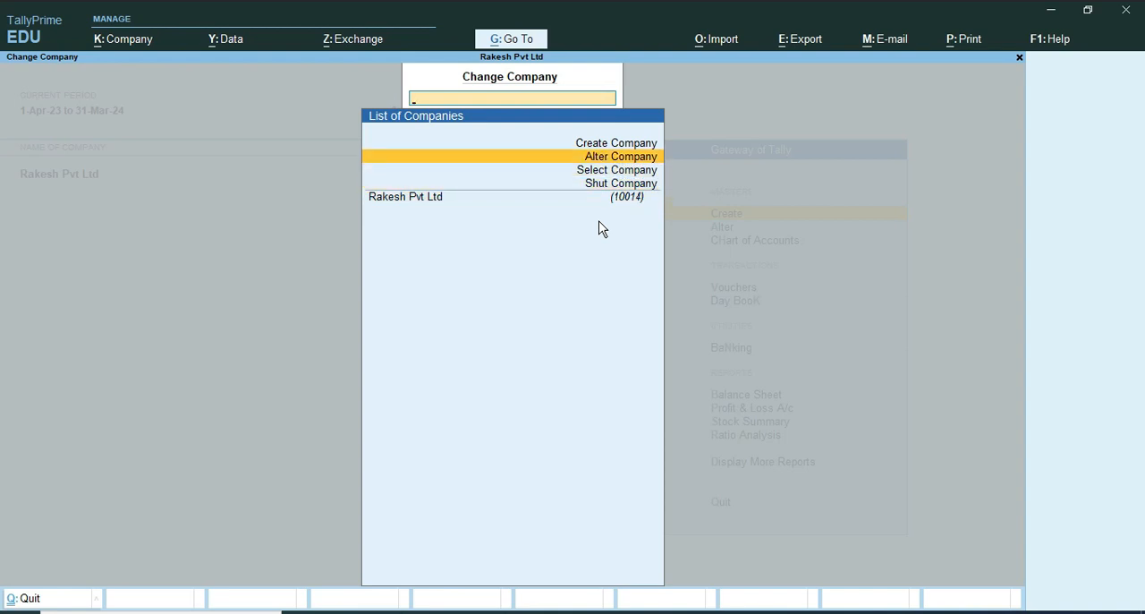
{"action": "key", "text": "Return"}
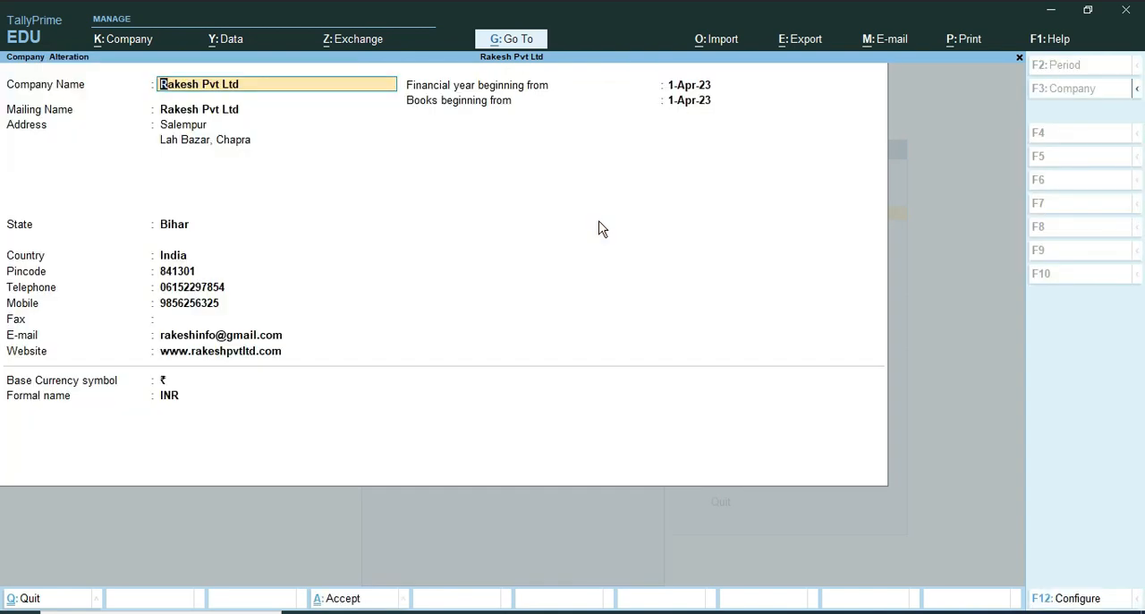
{"action": "key", "text": "alt+d"}
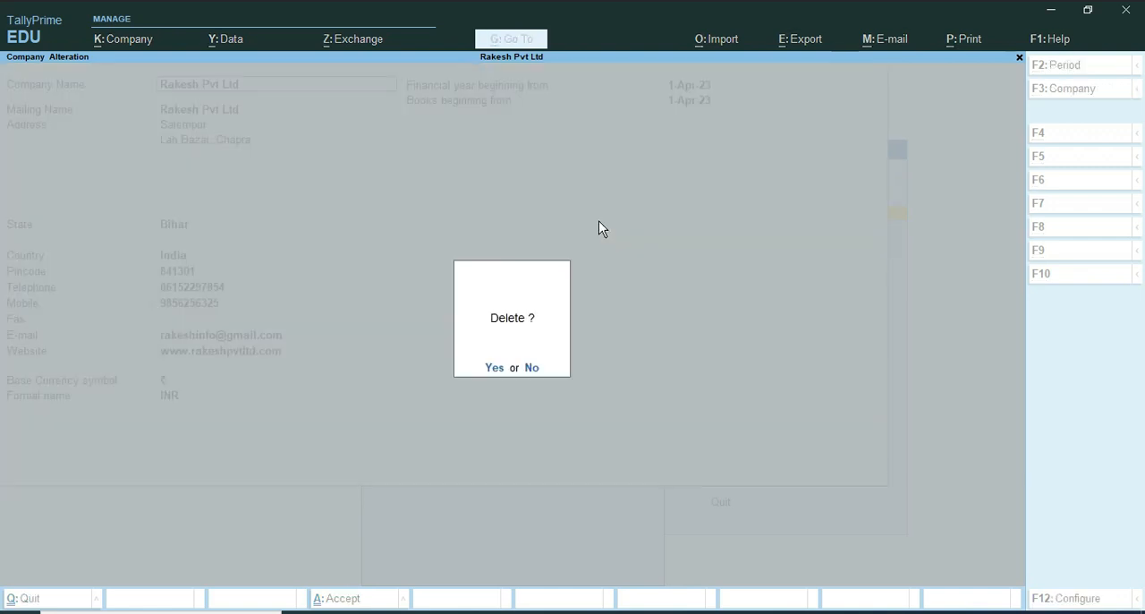
{"action": "key", "text": "Escape"}
{"action": "key", "text": "BackSpace"}
{"action": "key", "text": "Escape"}
{"action": "key", "text": "y"}
{"action": "key", "text": "Escape"}
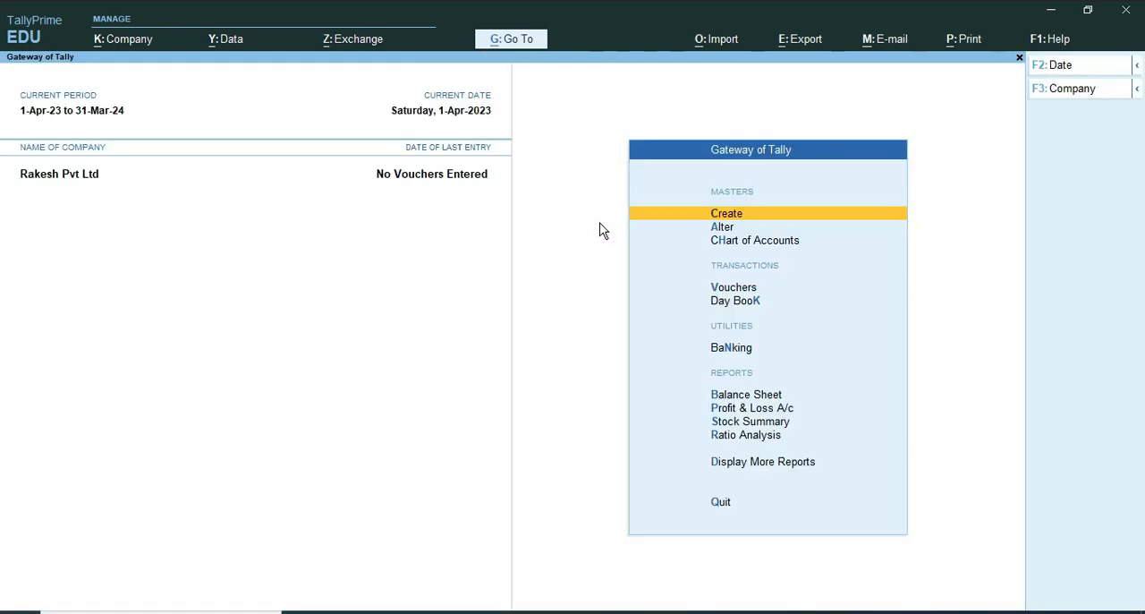
Step: Reopen Rakesh Pvt Ltd for alteration, call up its deletion once more, decline it, and quit the form without saving
{"action": "left_click", "coordinate": [1056, 87]}
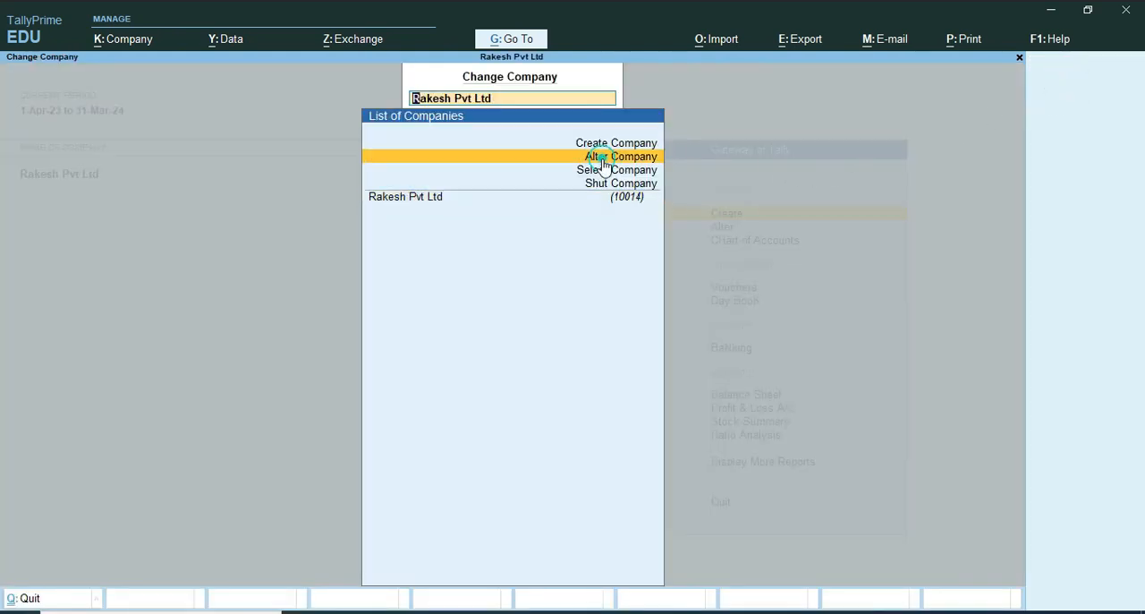
{"action": "left_click", "coordinate": [604, 161]}
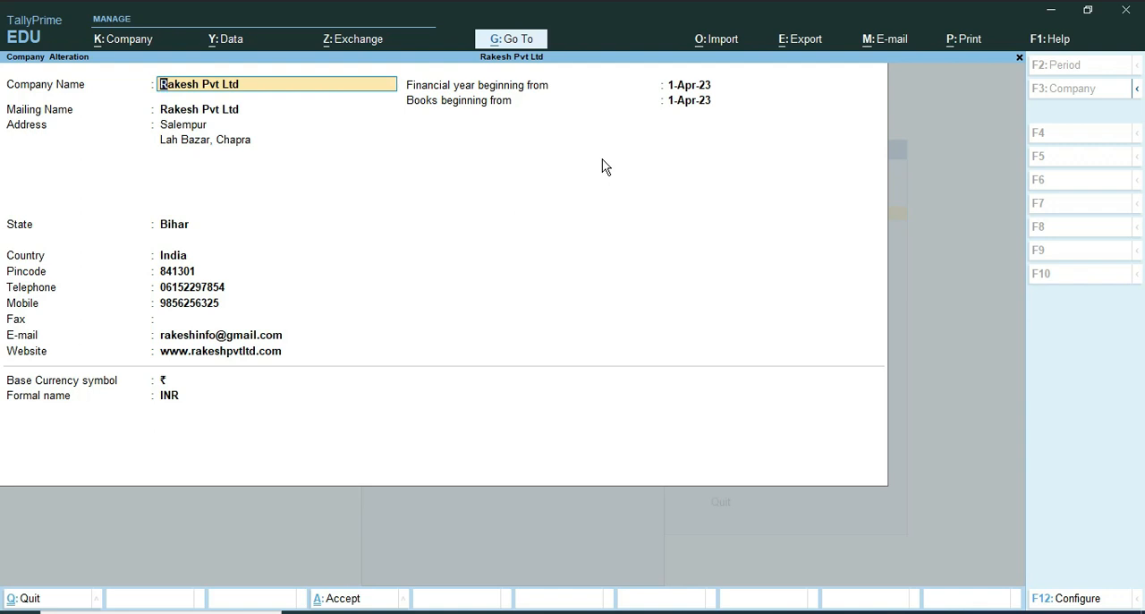
{"action": "key", "text": "alt+d"}
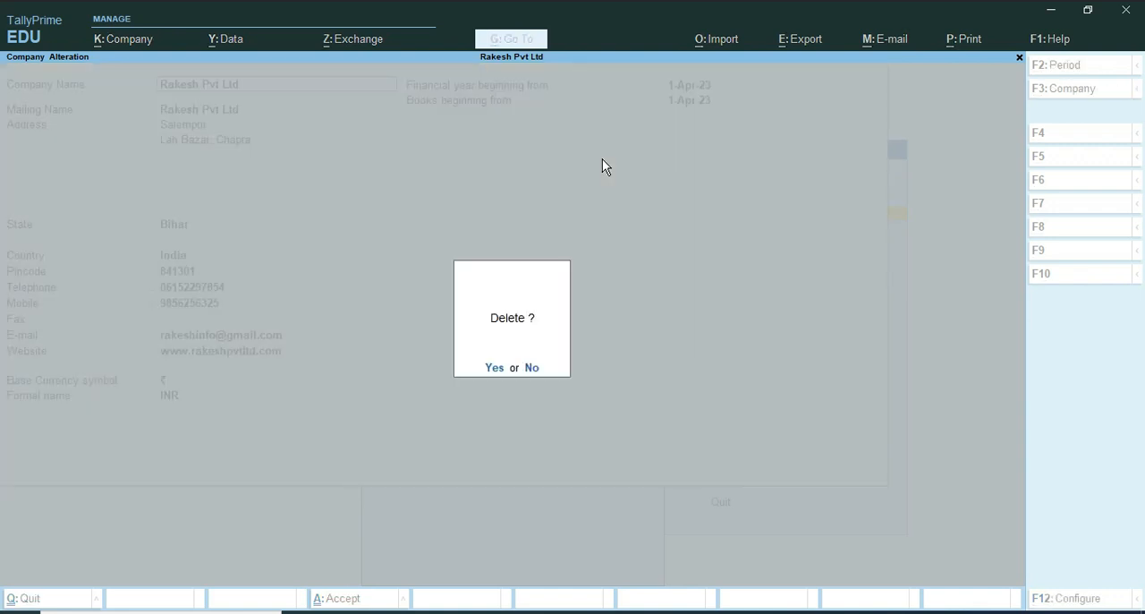
{"action": "key", "text": "Escape"}
{"action": "key", "text": "Escape"}
{"action": "key", "text": "Escape"}
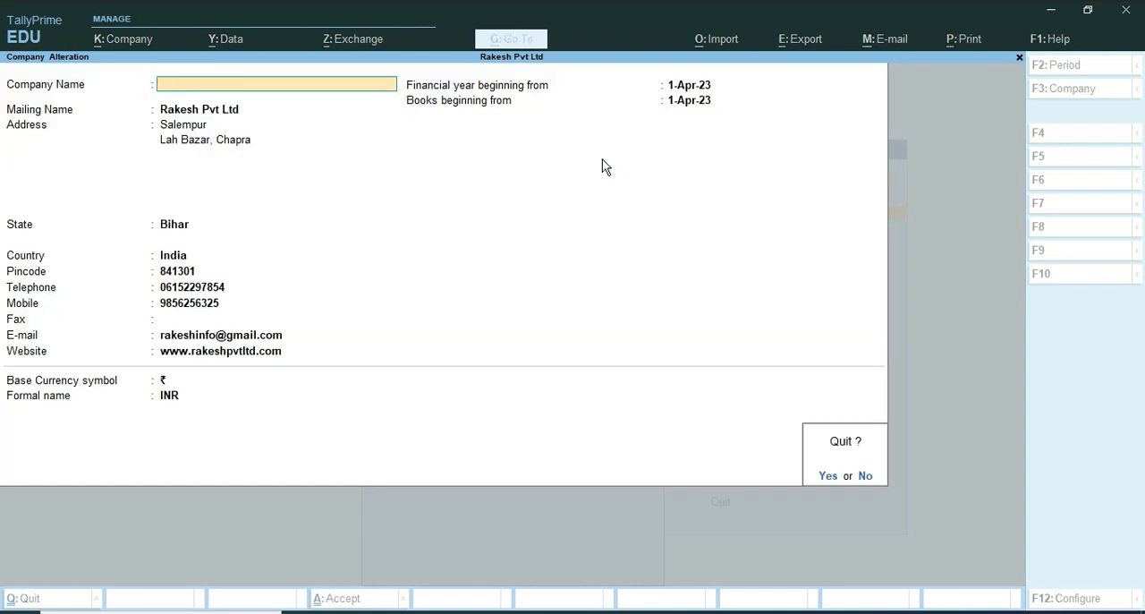
{"action": "key", "text": "y"}
{"action": "key", "text": "Escape"}
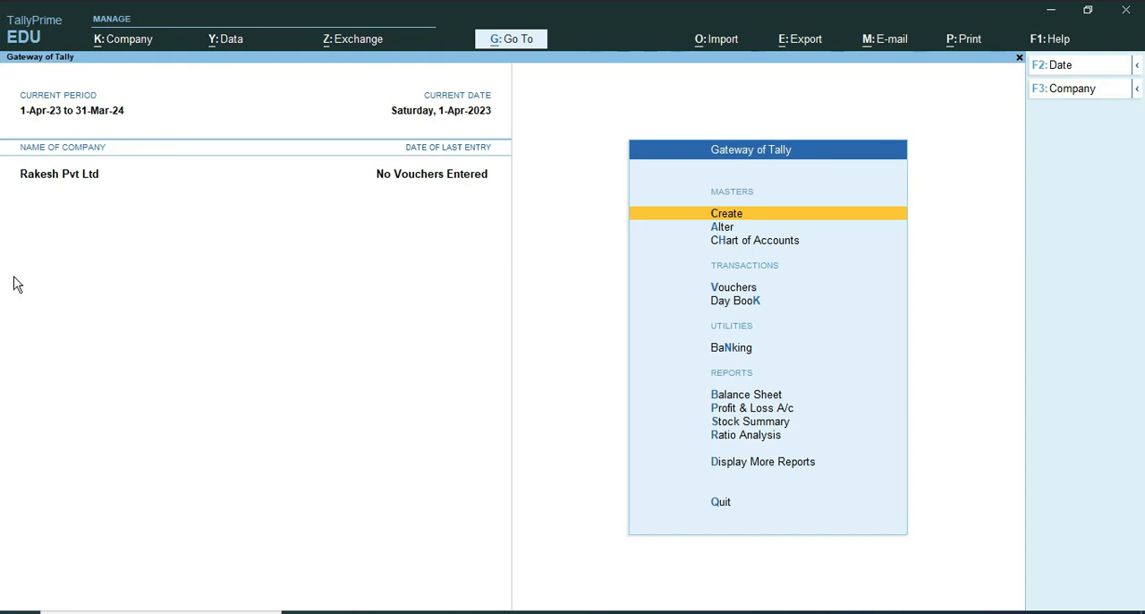
{"action": "left_click", "coordinate": [1073, 95]}
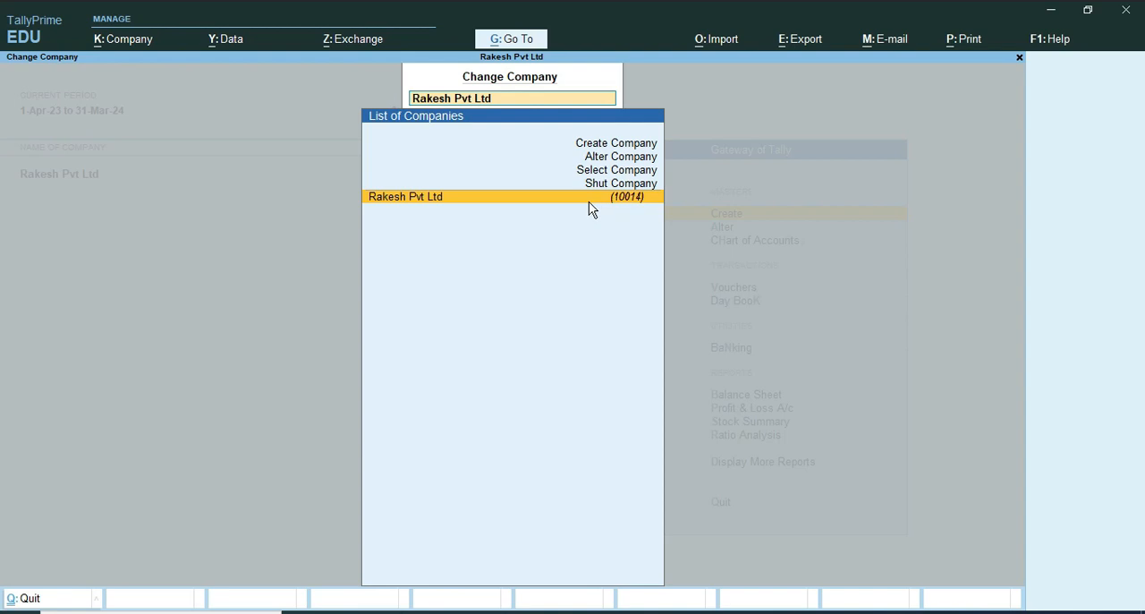
{"action": "key", "text": "Escape"}
{"action": "key", "text": "Escape"}
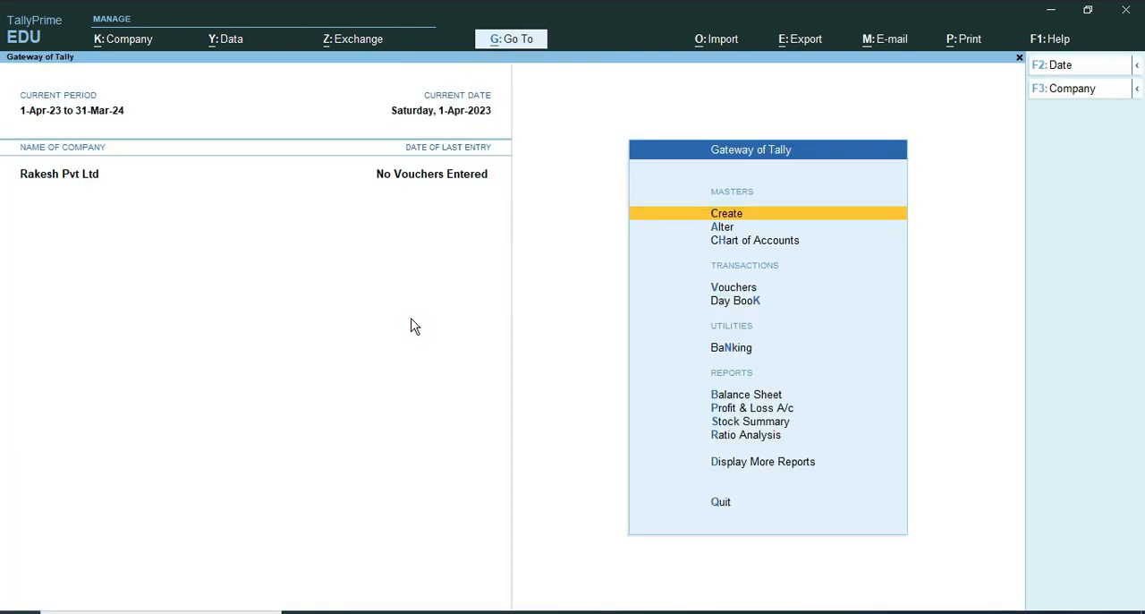
Step: Start a company data backup and set the backup destination path to D:\amit on the D drive
{"action": "left_click", "coordinate": [221, 41]}
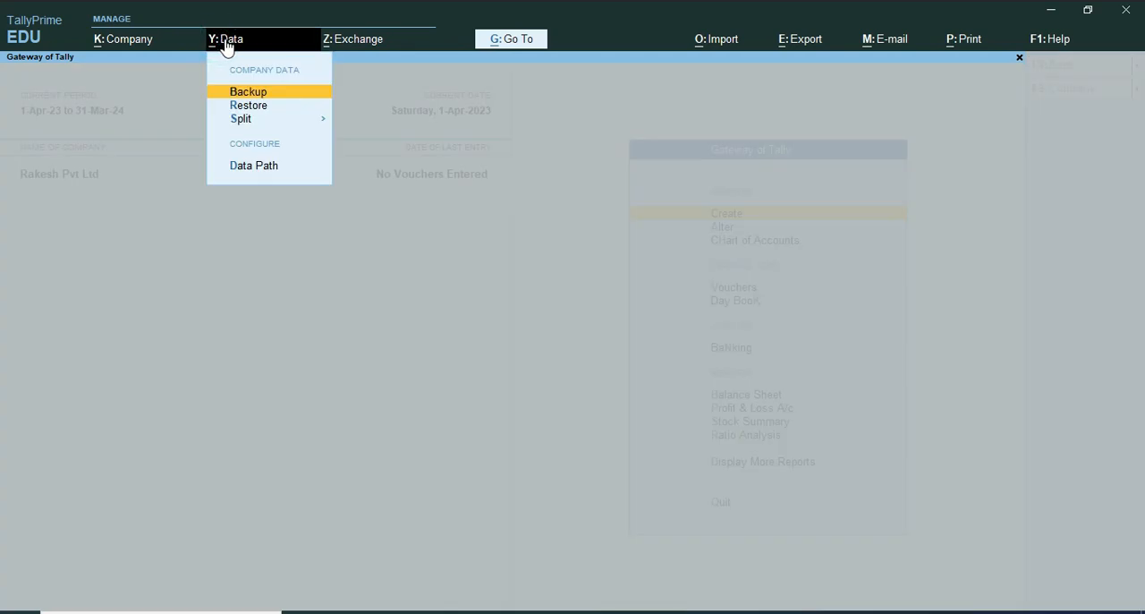
{"action": "left_click", "coordinate": [243, 92]}
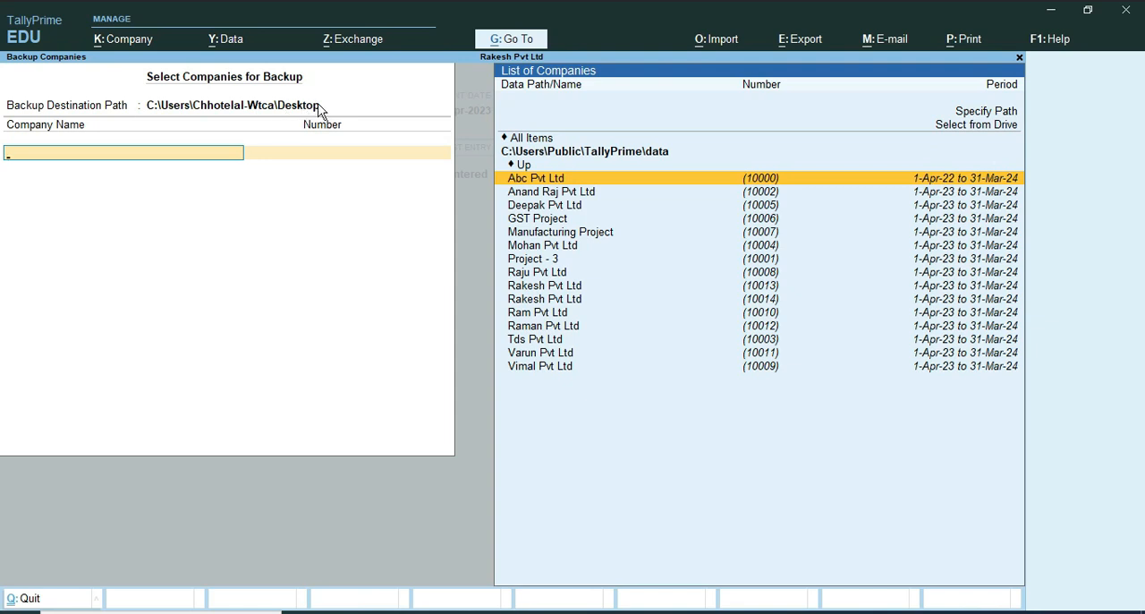
{"action": "left_click", "coordinate": [188, 109]}
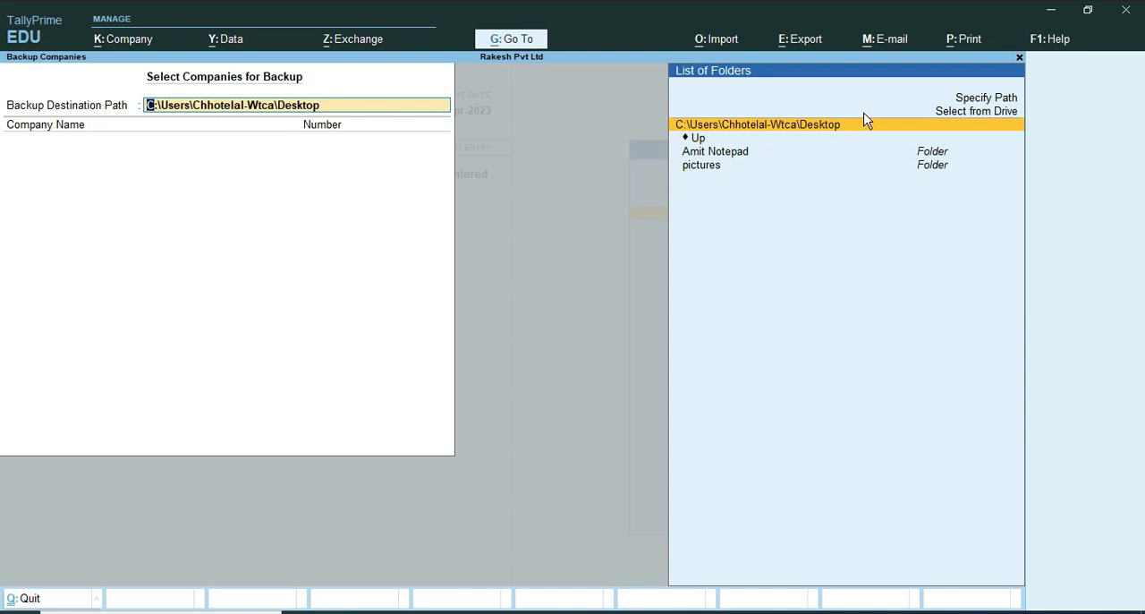
{"action": "left_click", "coordinate": [967, 115]}
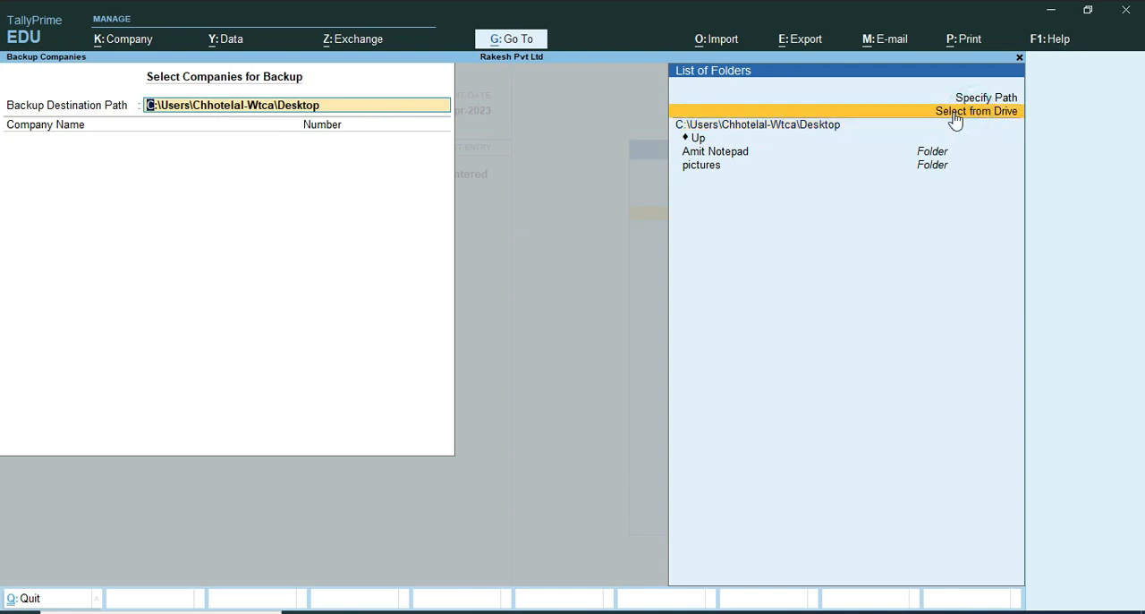
{"action": "left_click", "coordinate": [947, 105]}
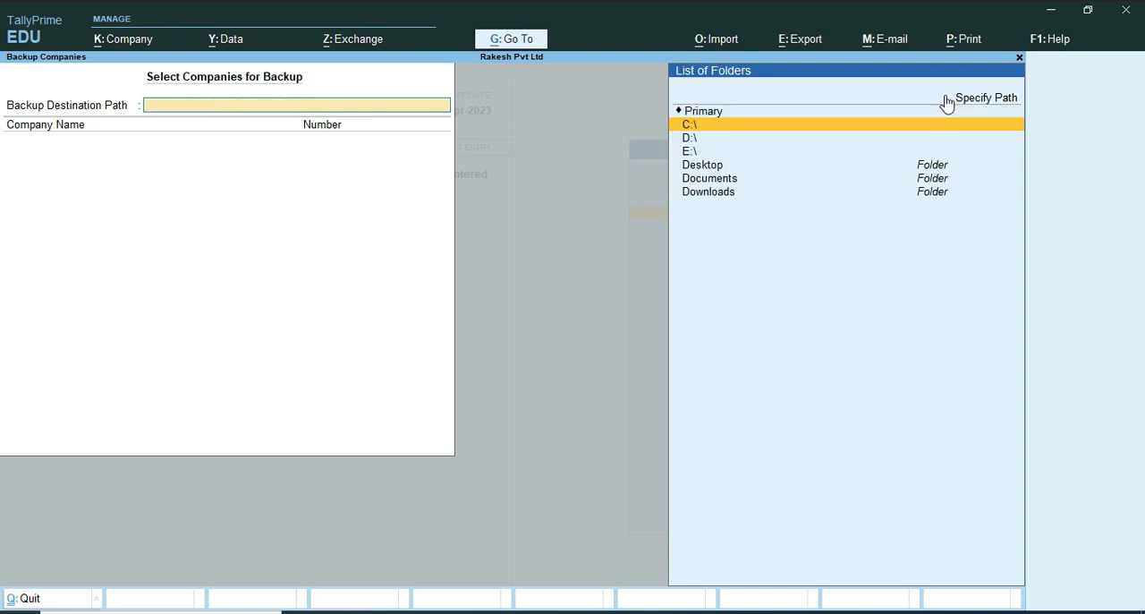
{"action": "key", "text": "Down"}
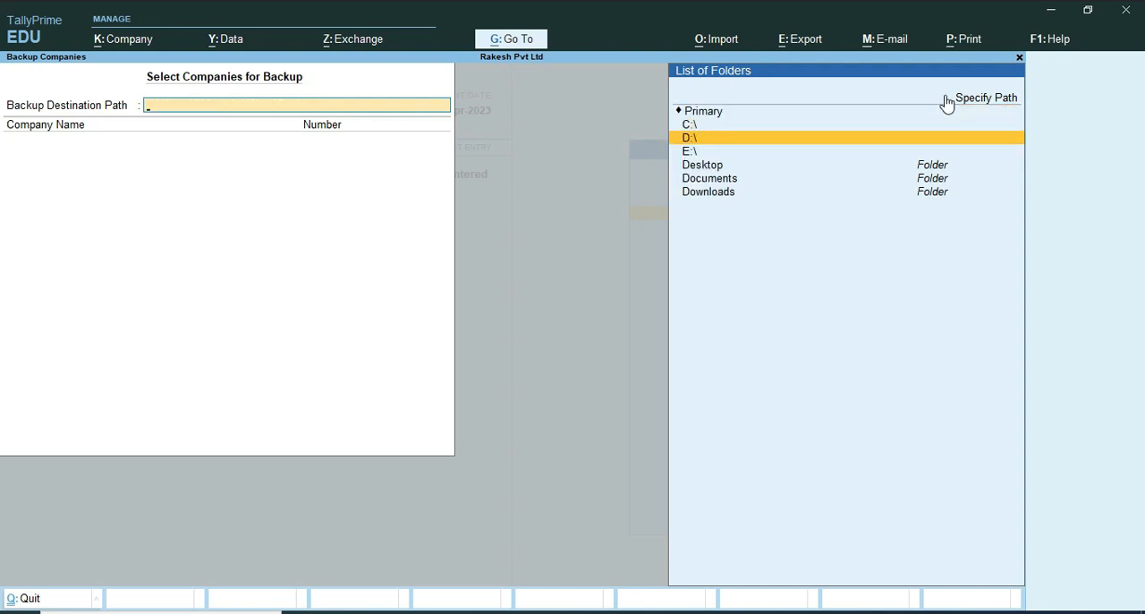
{"action": "key", "text": "Return"}
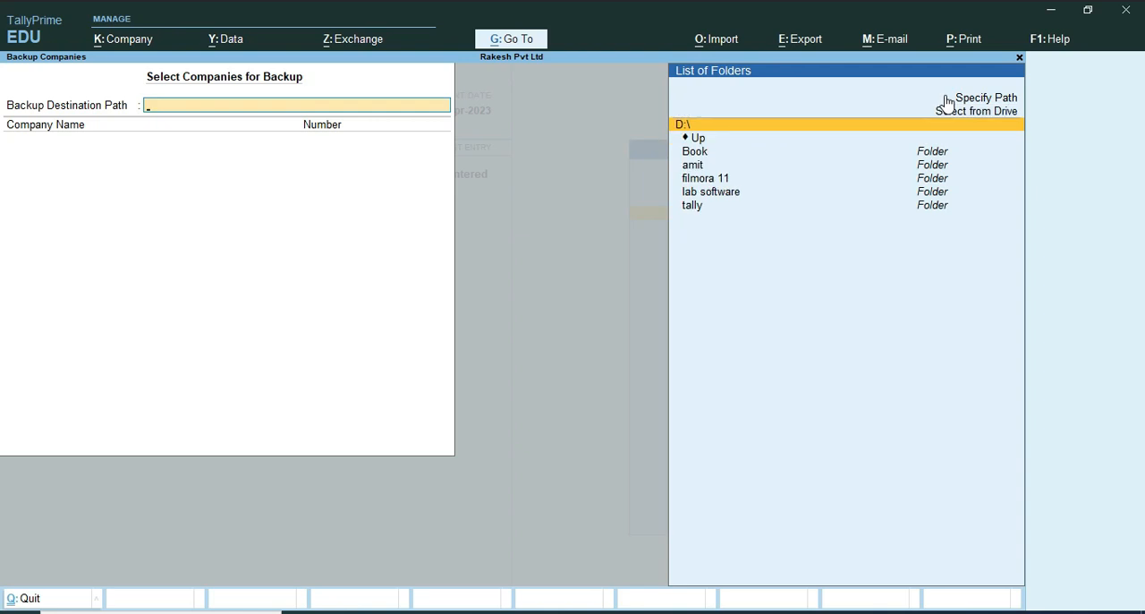
{"action": "key", "text": "Down"}
{"action": "key", "text": "Down"}
{"action": "key", "text": "Down"}
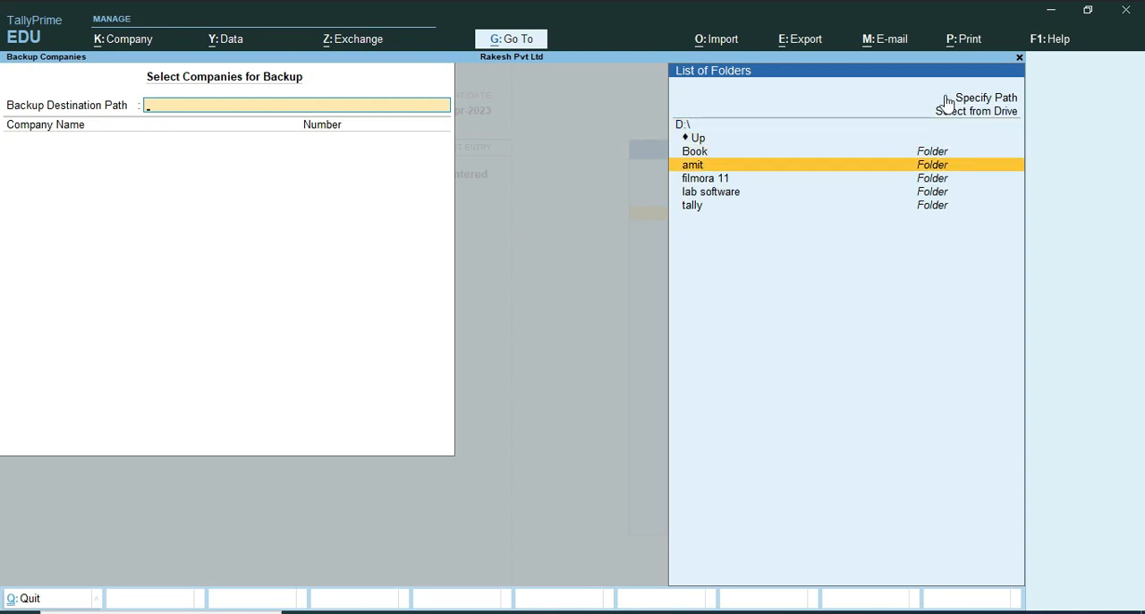
{"action": "key", "text": "Return"}
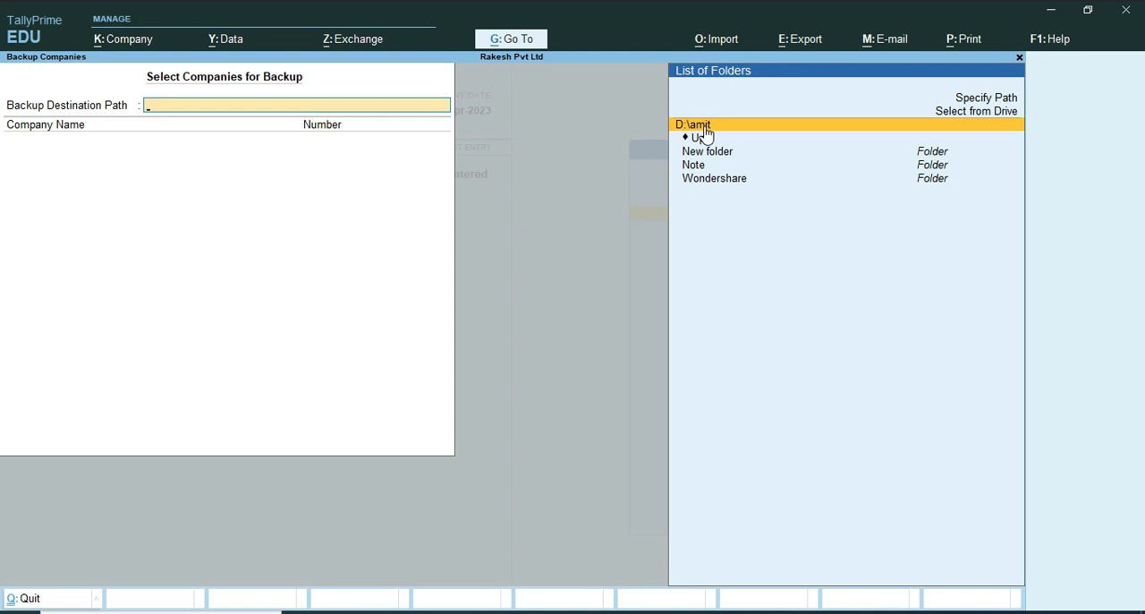
{"action": "left_click", "coordinate": [824, 122]}
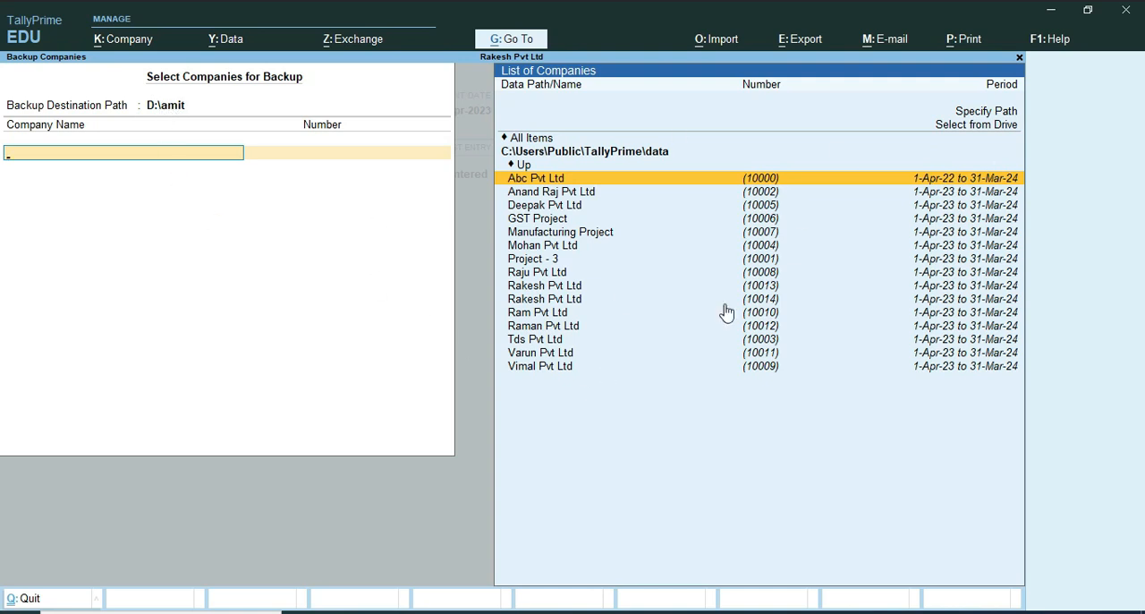
Step: Select Rakesh Pvt Ltd with company number 10014 for backup, end the company list, and accept the backup
{"action": "type", "text": "10014"}
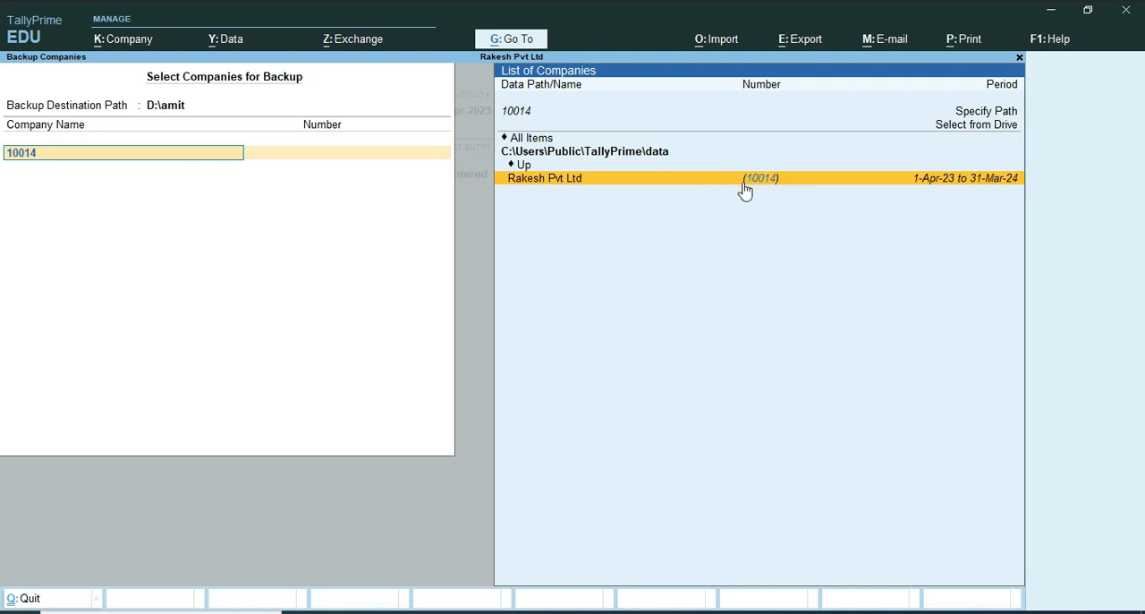
{"action": "left_click", "coordinate": [619, 177]}
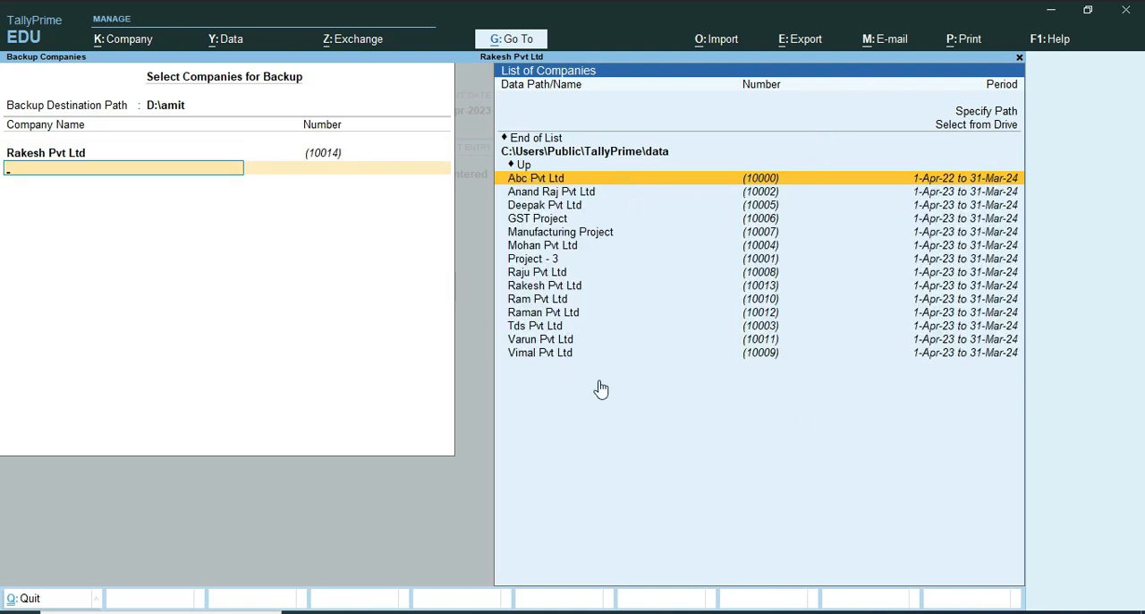
{"action": "left_click", "coordinate": [528, 140]}
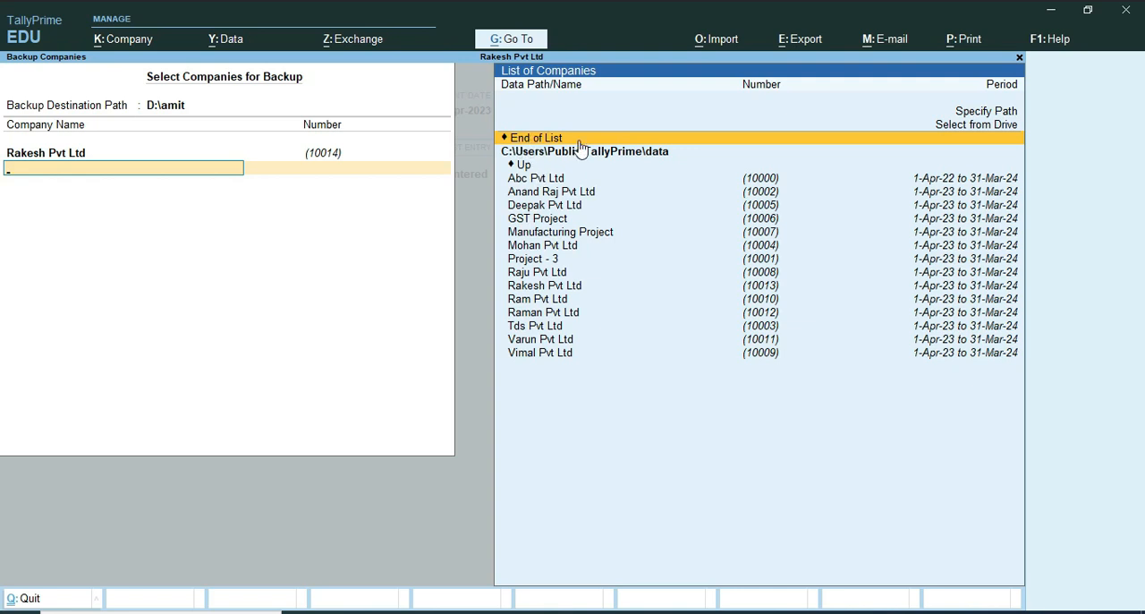
{"action": "left_click", "coordinate": [579, 140]}
{"action": "left_click", "coordinate": [578, 140]}
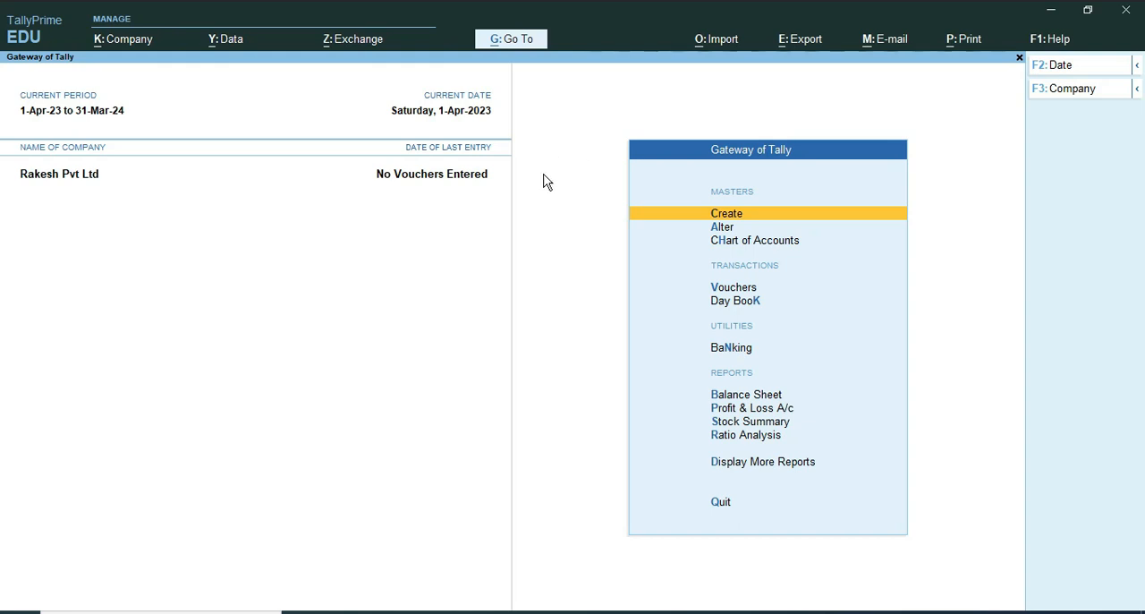
Step: Switch to File Explorer, open the amit folder on Local Disk (D:), and check the backup file TBK900_10014
{"action": "left_click", "coordinate": [380, 612]}
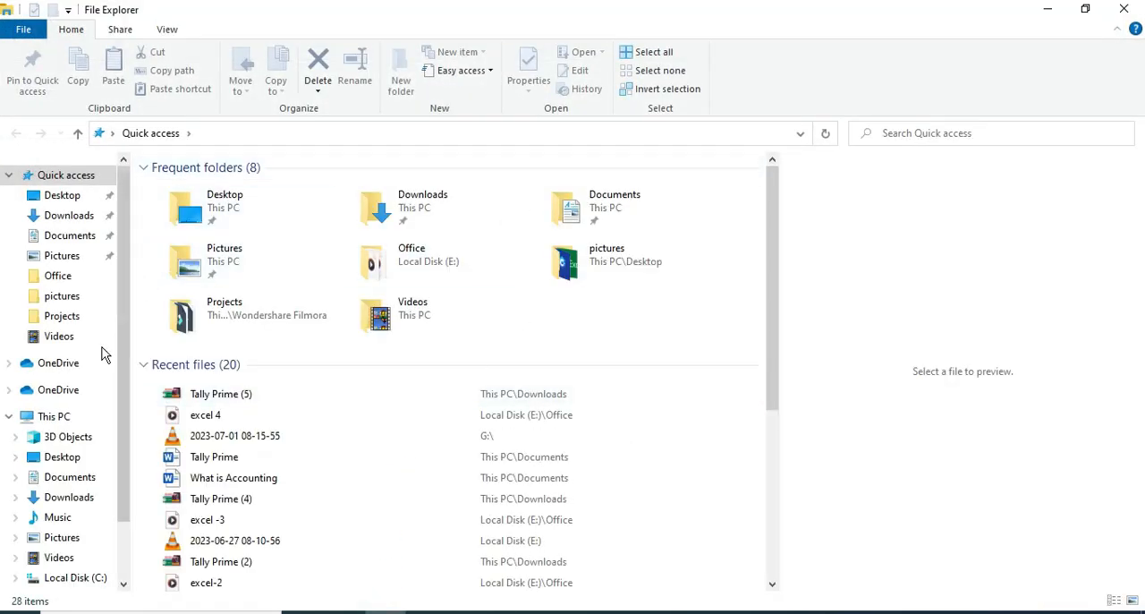
{"action": "left_click", "coordinate": [52, 416]}
{"action": "double_click", "coordinate": [460, 404]}
{"action": "double_click", "coordinate": [191, 211]}
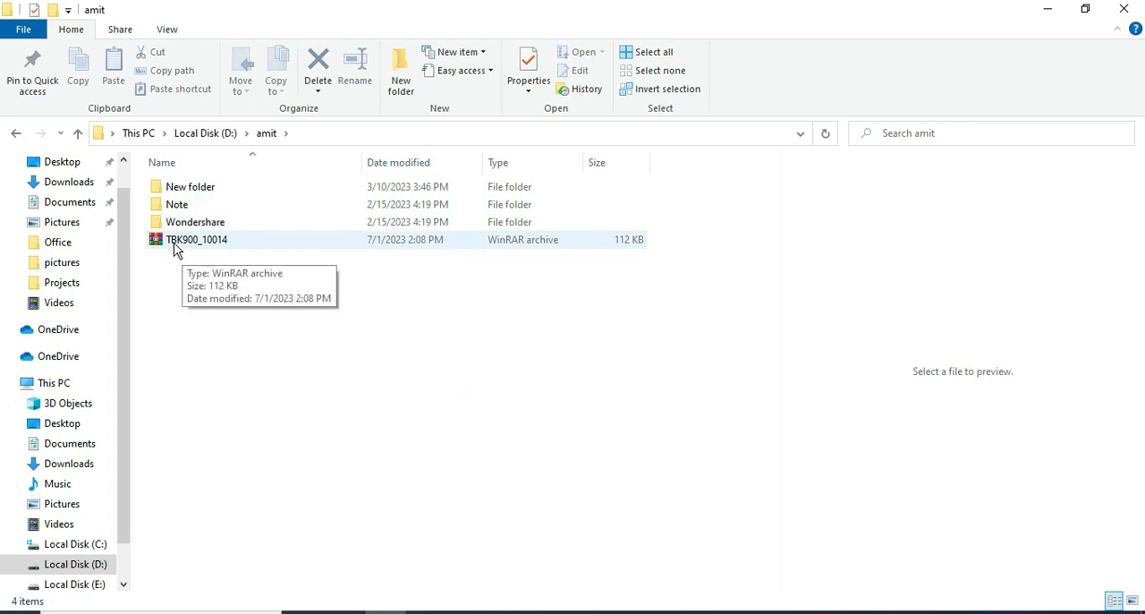
{"action": "left_click", "coordinate": [224, 246]}
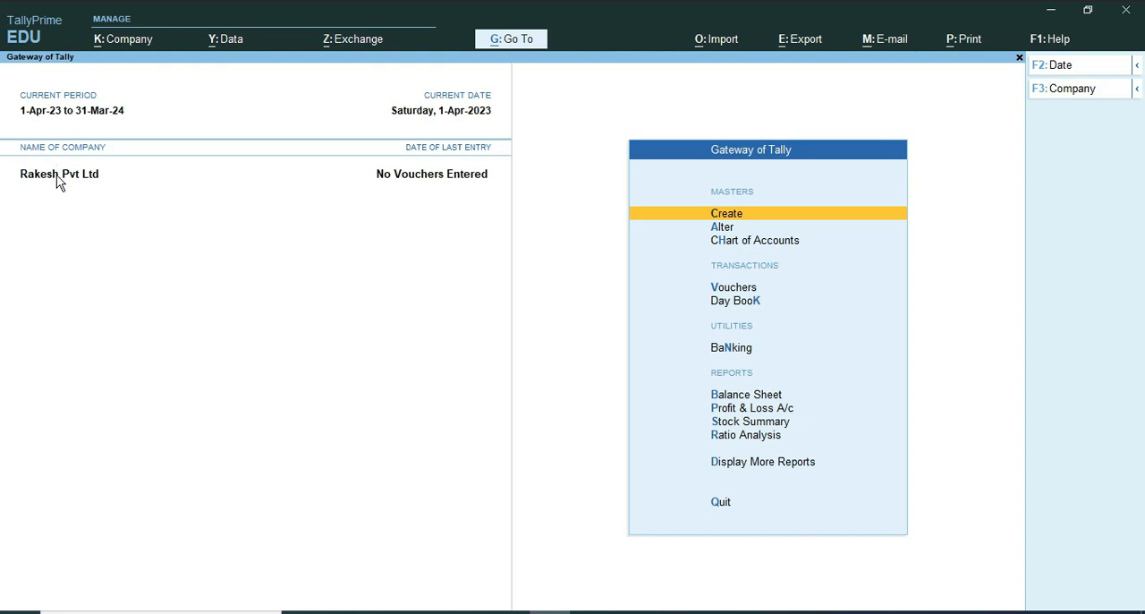
Step: Back in TallyPrime, open Rakesh Pvt Ltd for alteration, delete the company with both confirmations, and check the company list
{"action": "left_click", "coordinate": [56, 174]}
{"action": "left_click", "coordinate": [133, 42]}
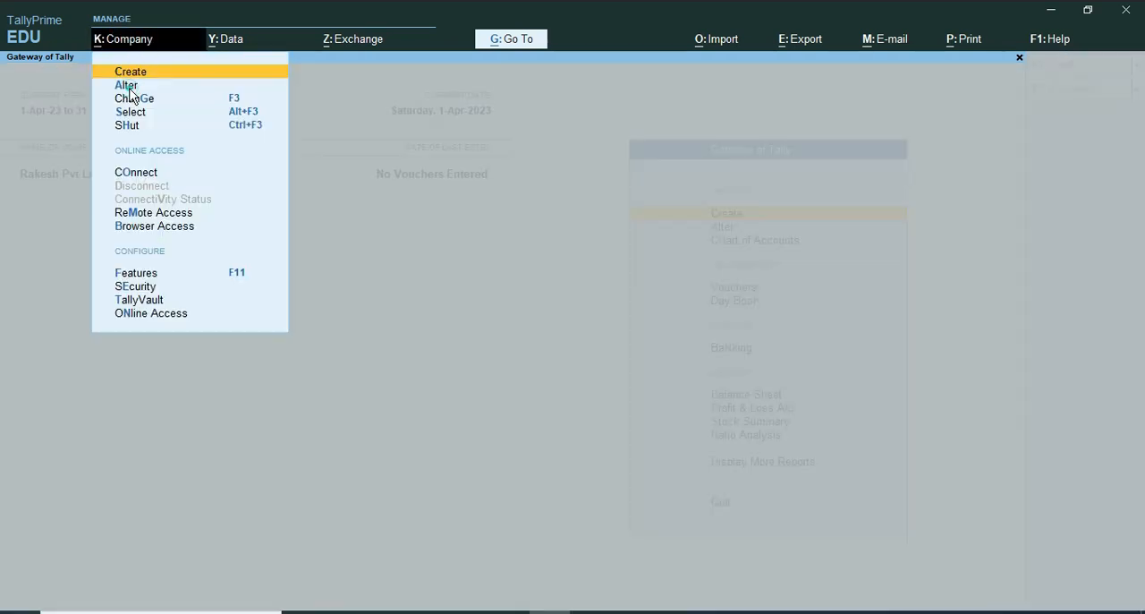
{"action": "left_click", "coordinate": [126, 86]}
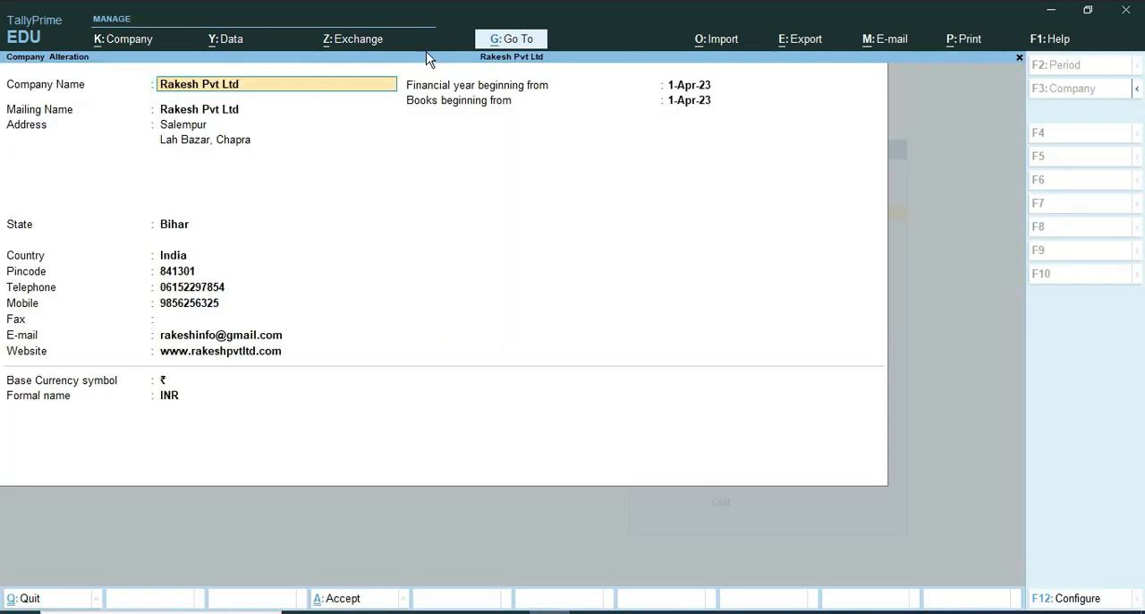
{"action": "key", "text": "alt+d"}
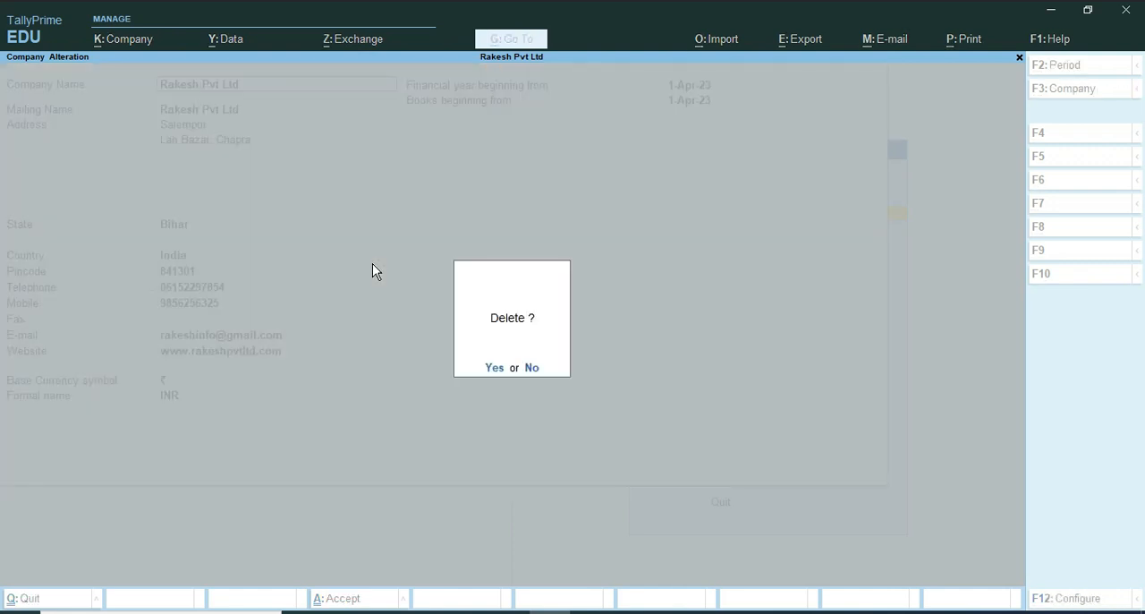
{"action": "key", "text": "y"}
{"action": "key", "text": "y"}
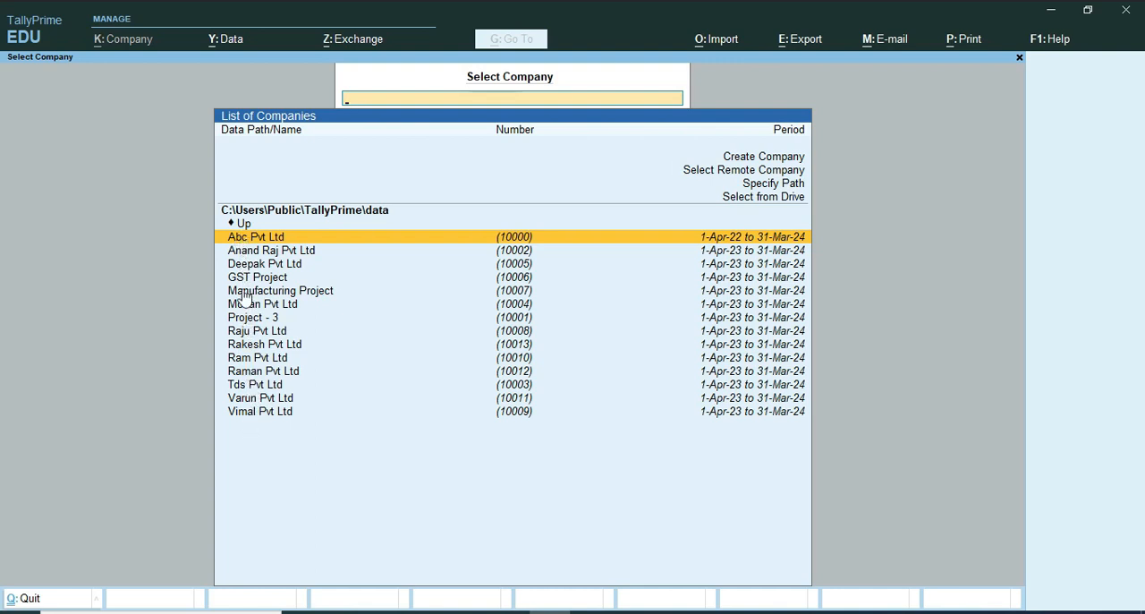
{"action": "left_click", "coordinate": [506, 348]}
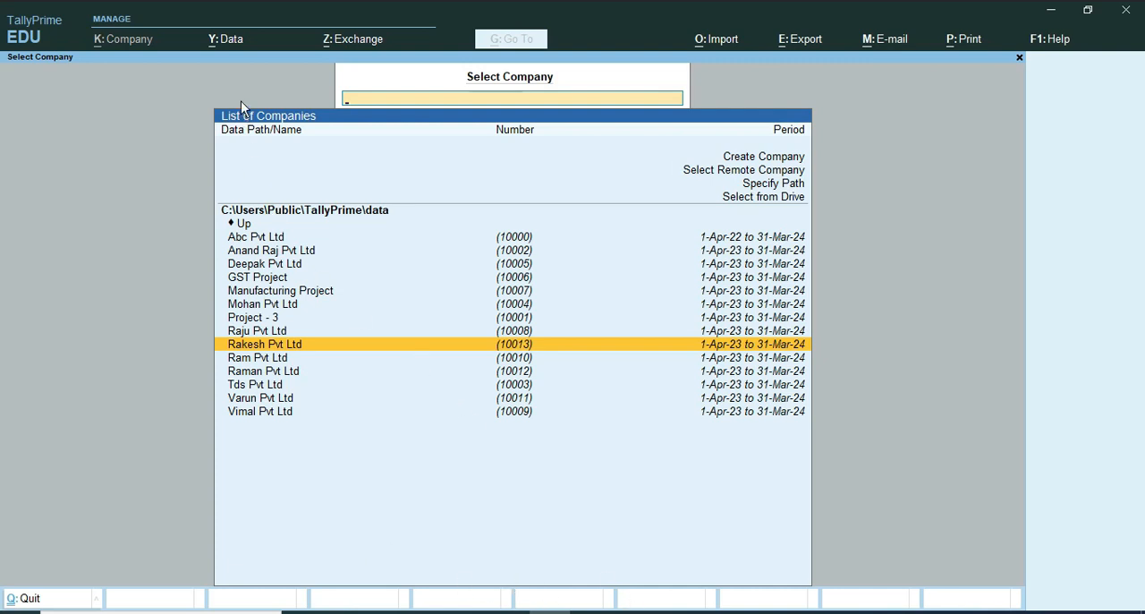
Step: Restore Rakesh Pvt Ltd (10014) from the backup in the D:\amit folder and accept the restore
{"action": "left_click", "coordinate": [226, 38]}
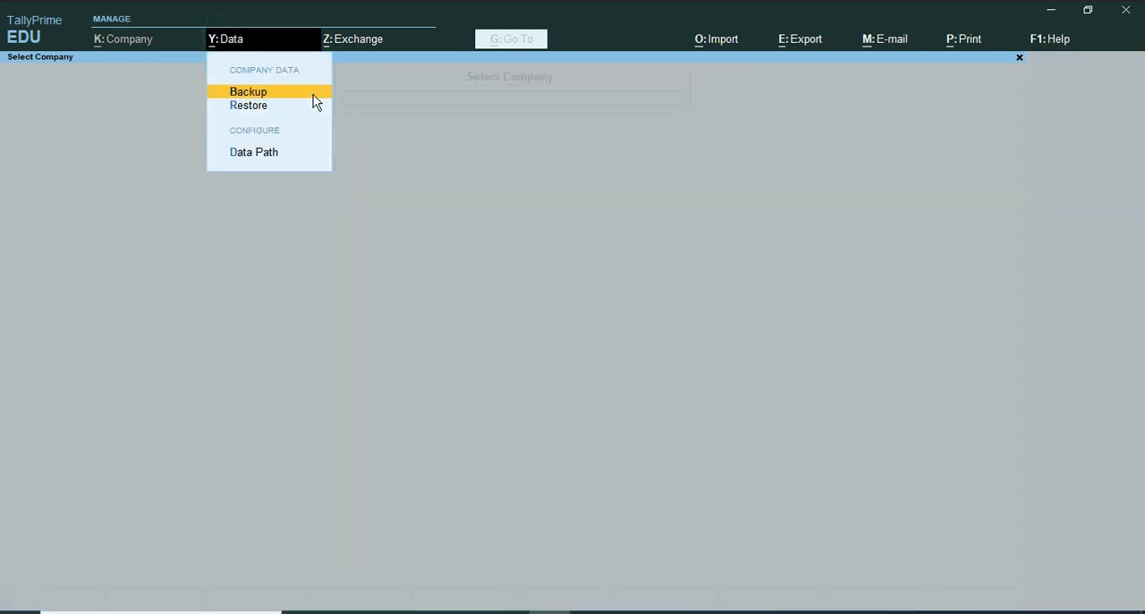
{"action": "left_click", "coordinate": [248, 106]}
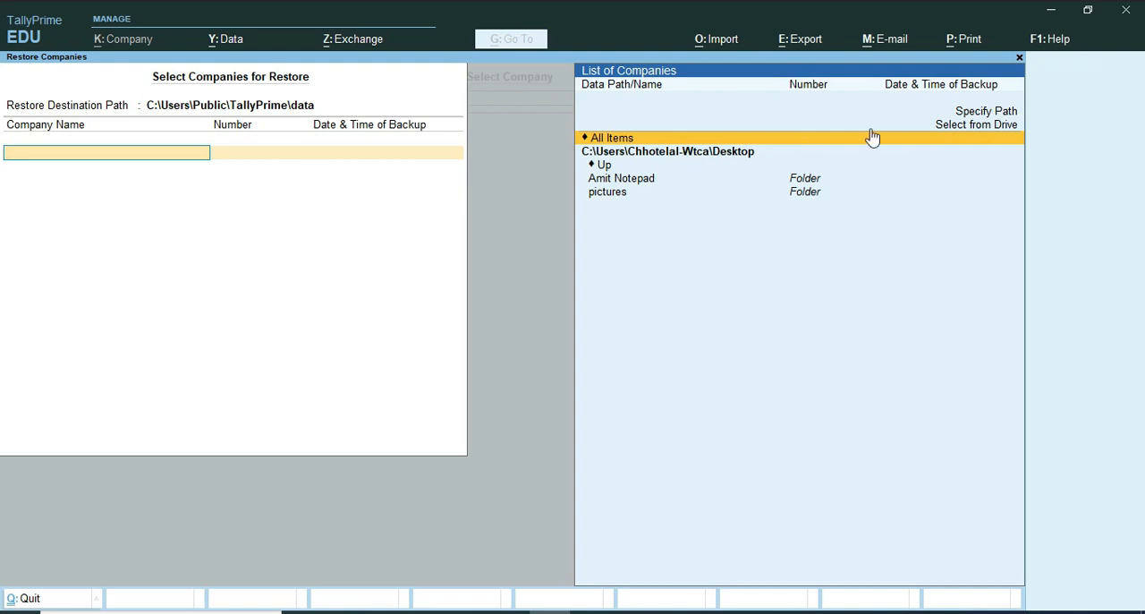
{"action": "left_click", "coordinate": [989, 127]}
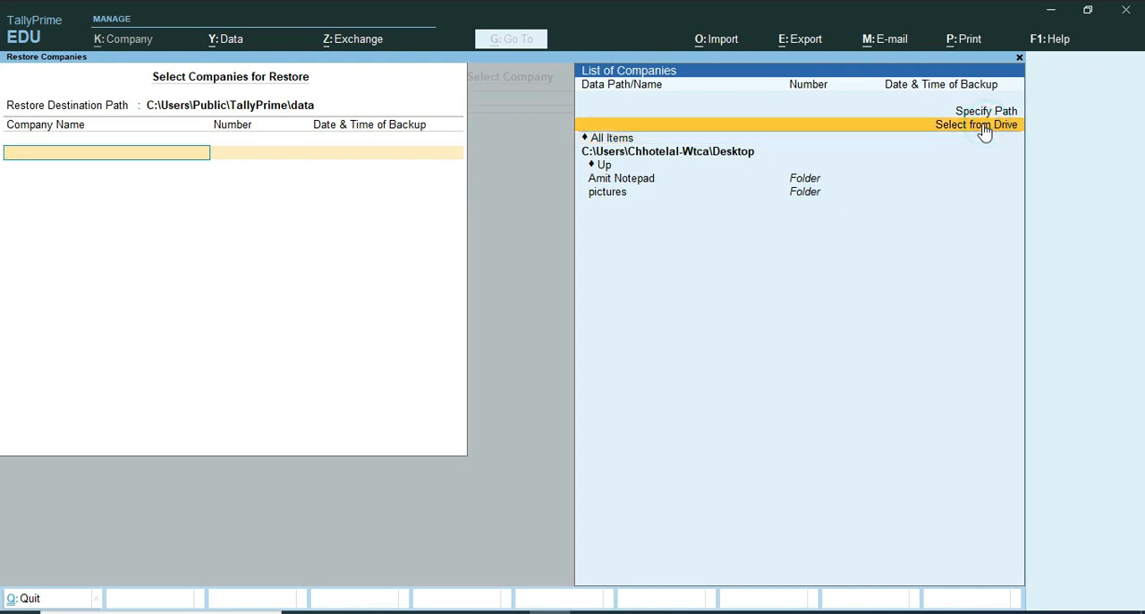
{"action": "left_click", "coordinate": [637, 167]}
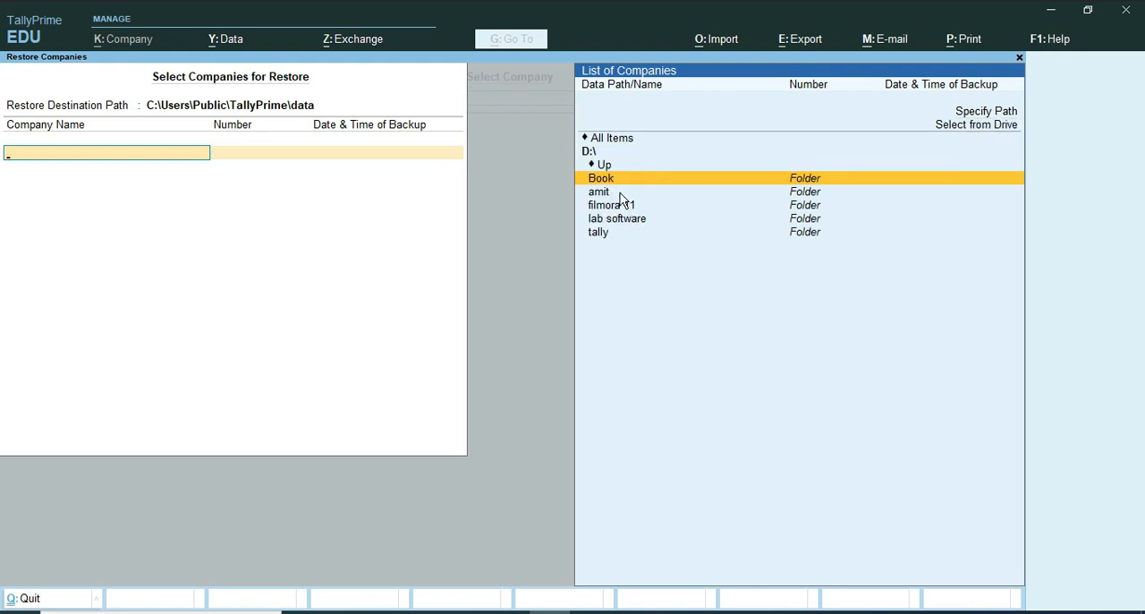
{"action": "left_click", "coordinate": [626, 193]}
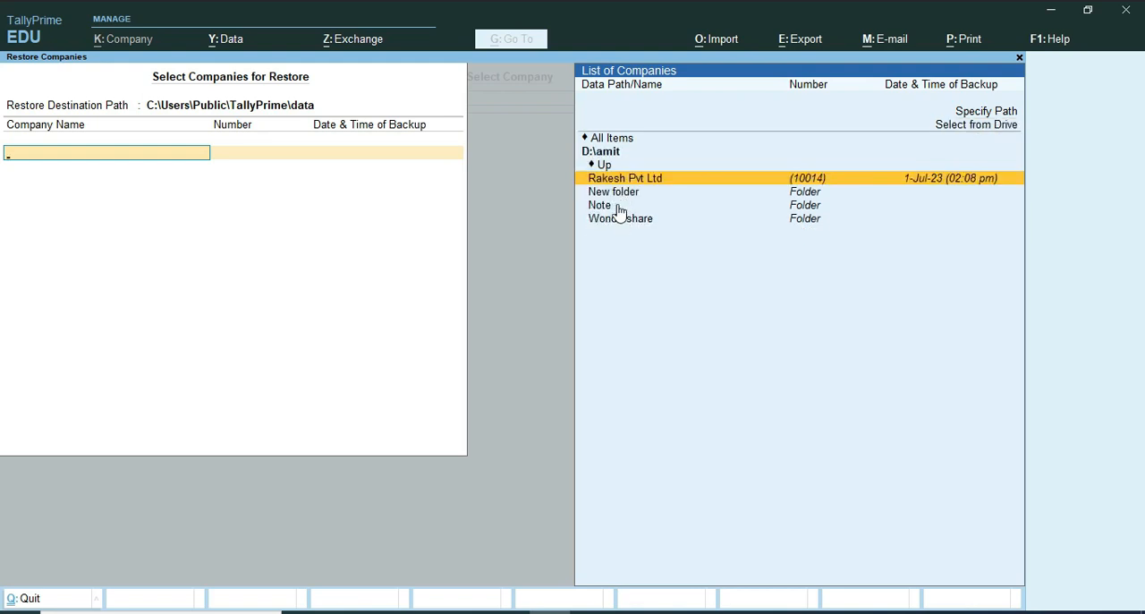
{"action": "left_click", "coordinate": [828, 178]}
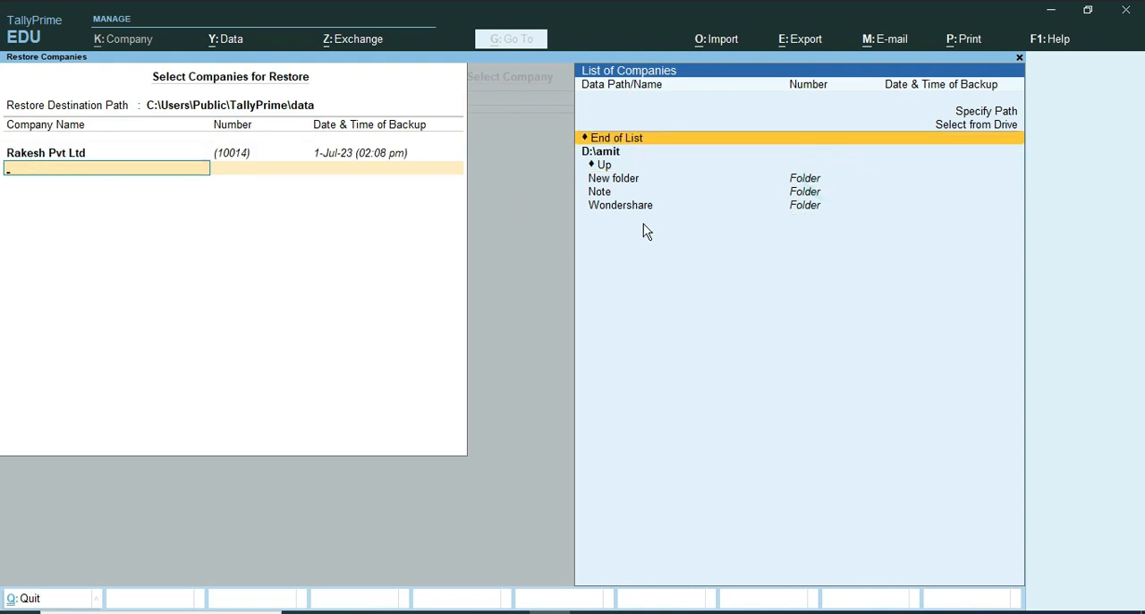
{"action": "left_click", "coordinate": [600, 138]}
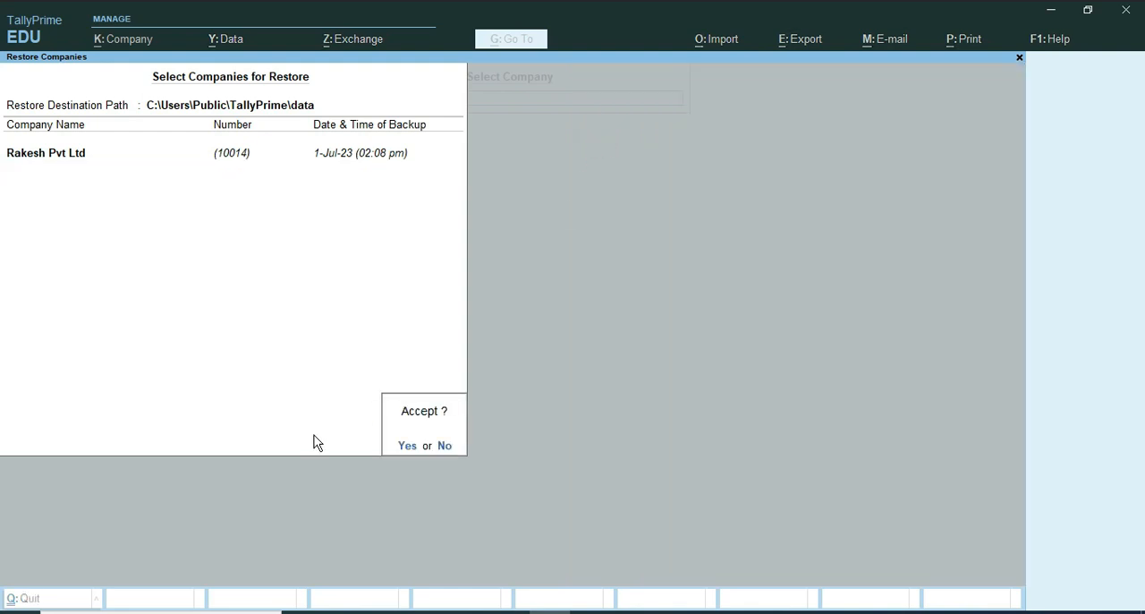
{"action": "key", "text": "y"}
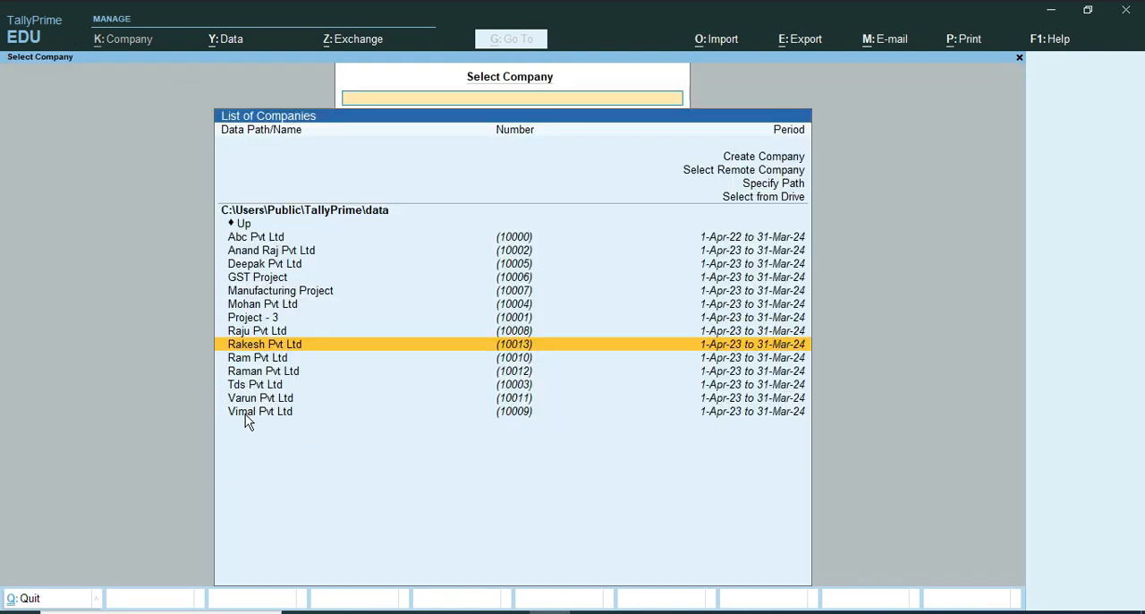
Step: Leave the outdated company list, decline quitting the program, and load the restored Rakesh Pvt Ltd (10014)
{"action": "left_click", "coordinate": [472, 474]}
{"action": "key", "text": "Escape"}
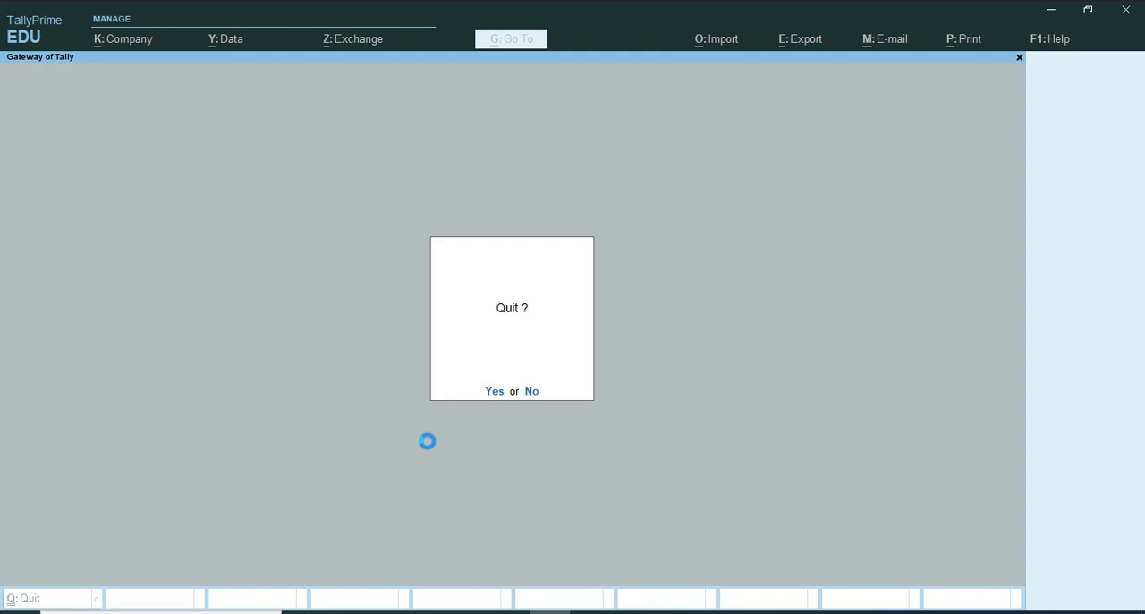
{"action": "key", "text": "n"}
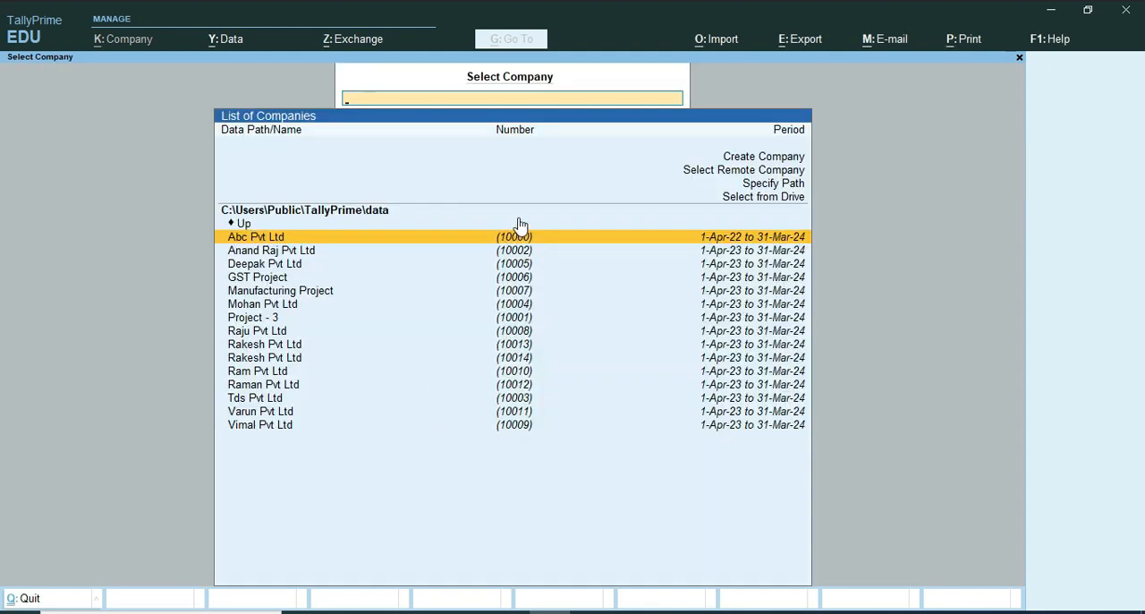
{"action": "left_click", "coordinate": [514, 360]}
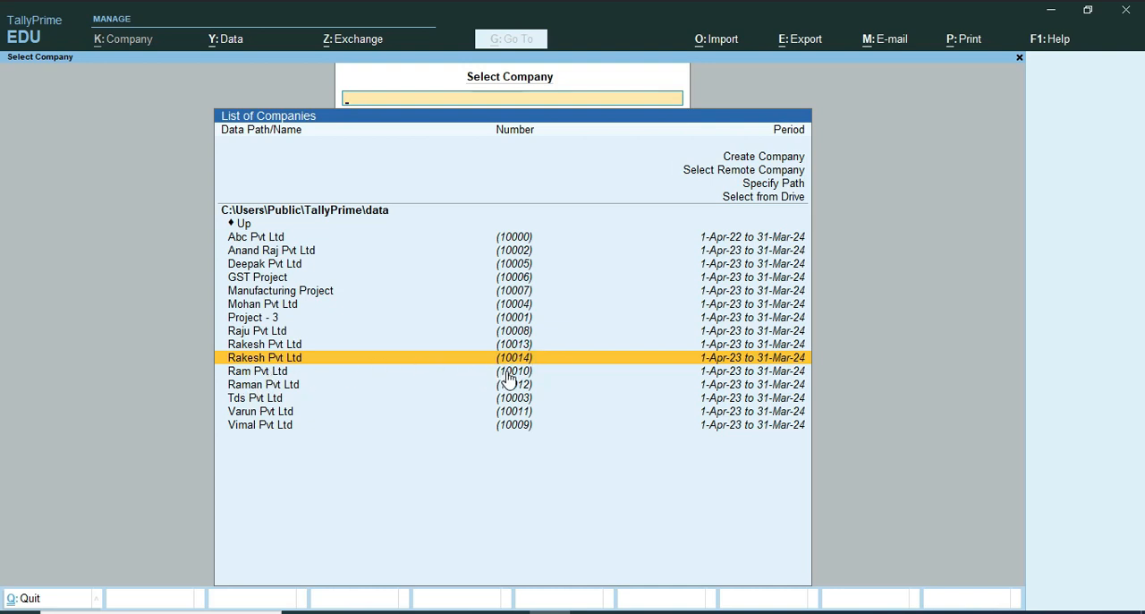
{"action": "left_click", "coordinate": [514, 363]}
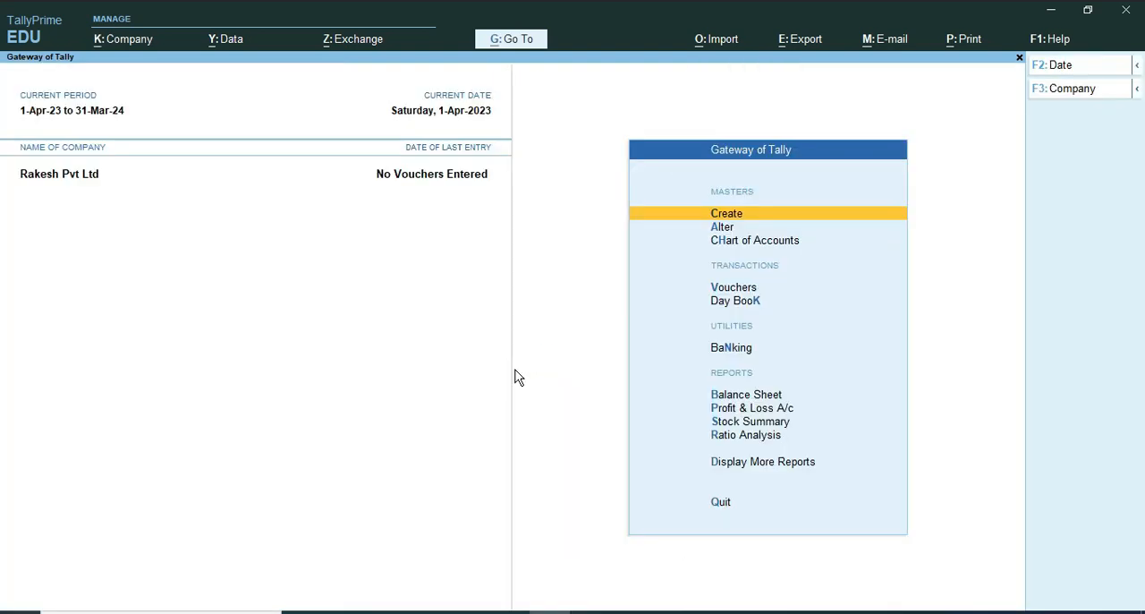